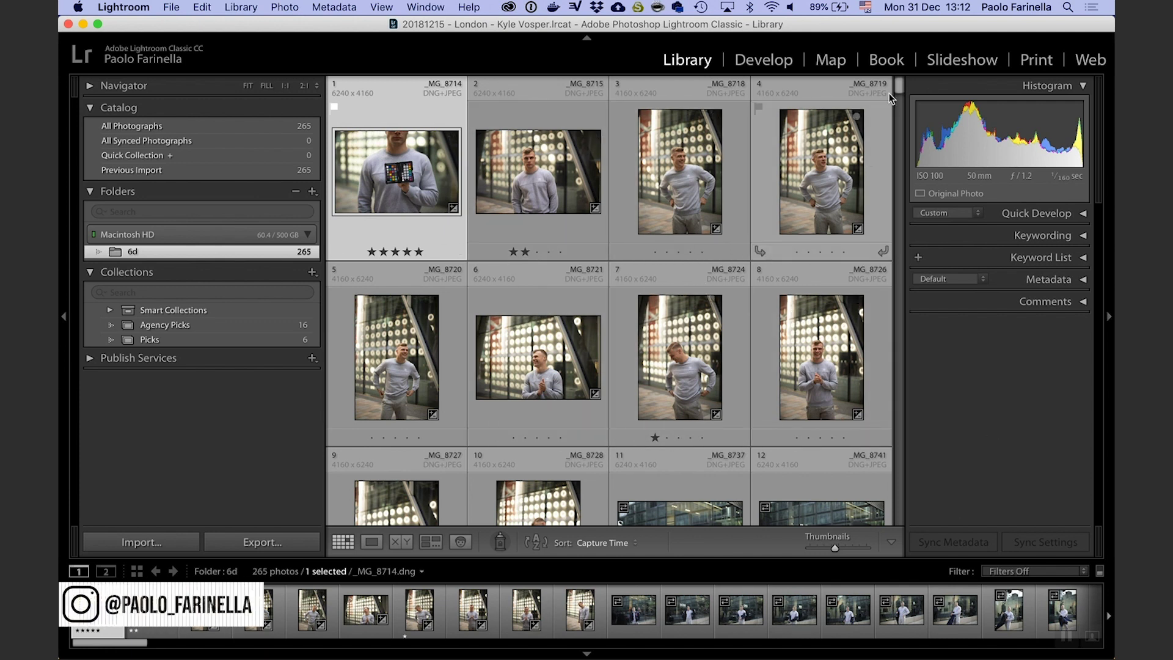
# - Show the Picks collection and select the seated portrait _MG_8809
pyautogui.moveTo(899, 89); pyautogui.dragTo(899, 268)
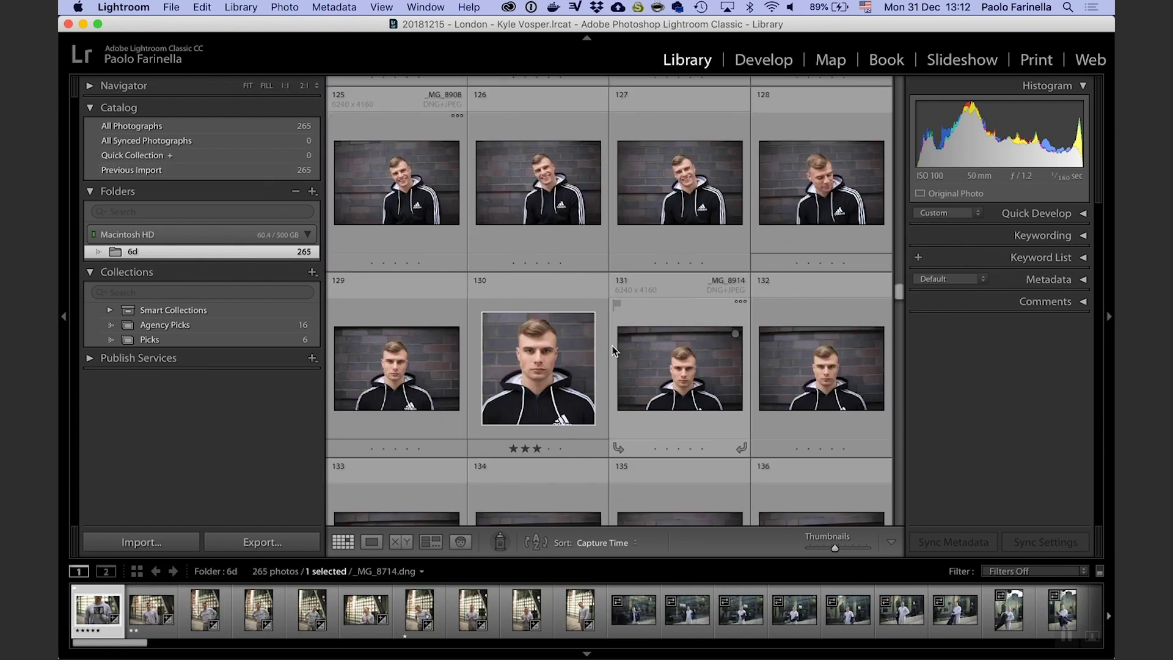
pyautogui.scroll(3, 611, 346)
pyautogui.scroll(5, 748, 341)
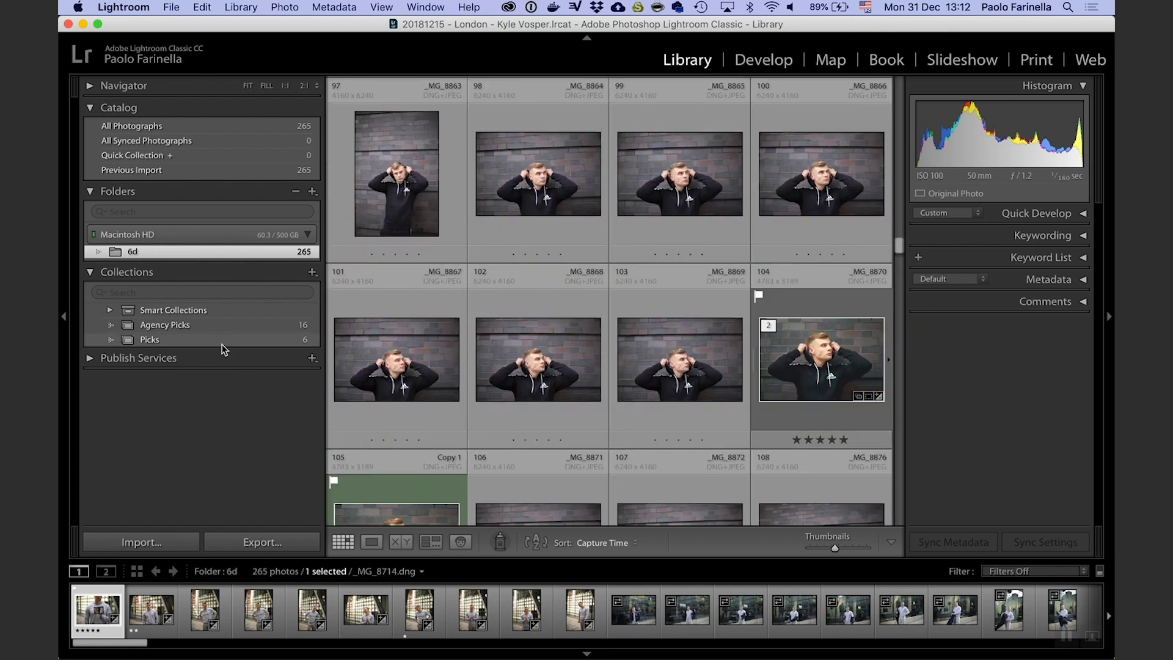
pyautogui.click(222, 340)
pyautogui.click(658, 456)
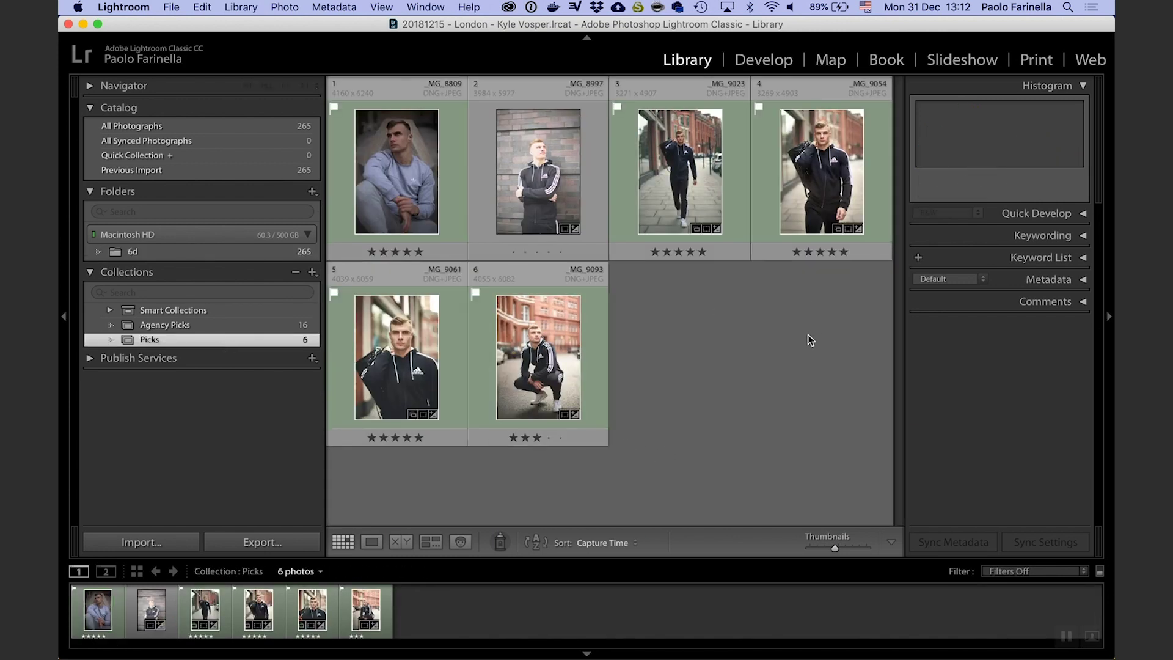
pyautogui.click(398, 187)
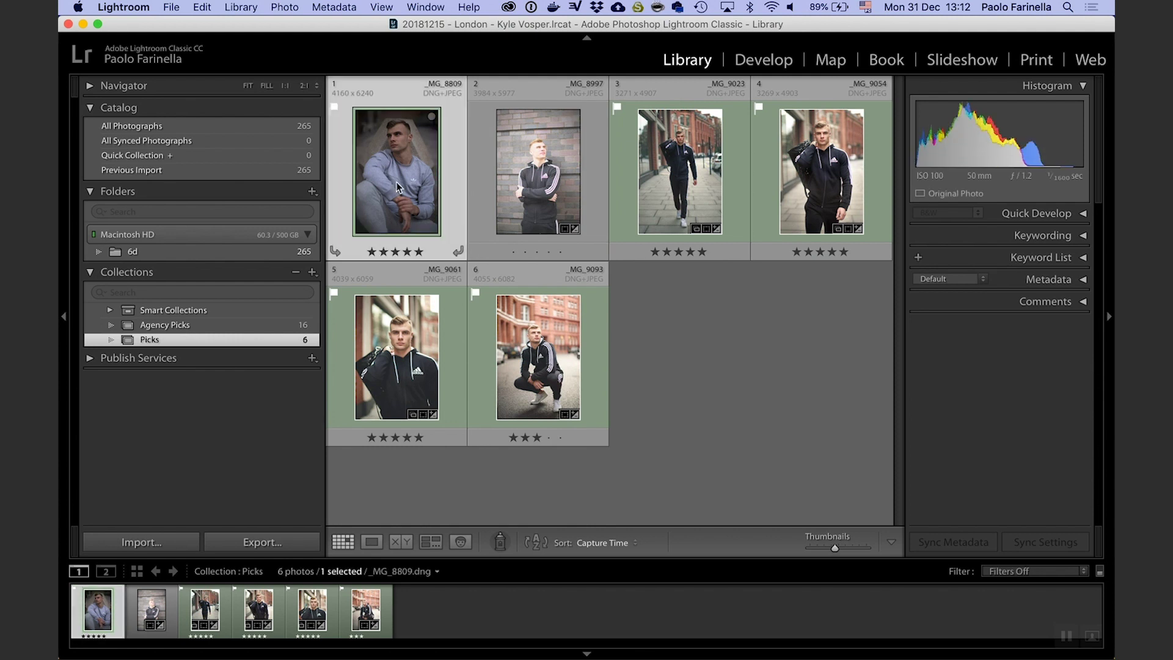
# - Open _MG_8809 in Develop and briefly check the face up close
pyautogui.press('d')
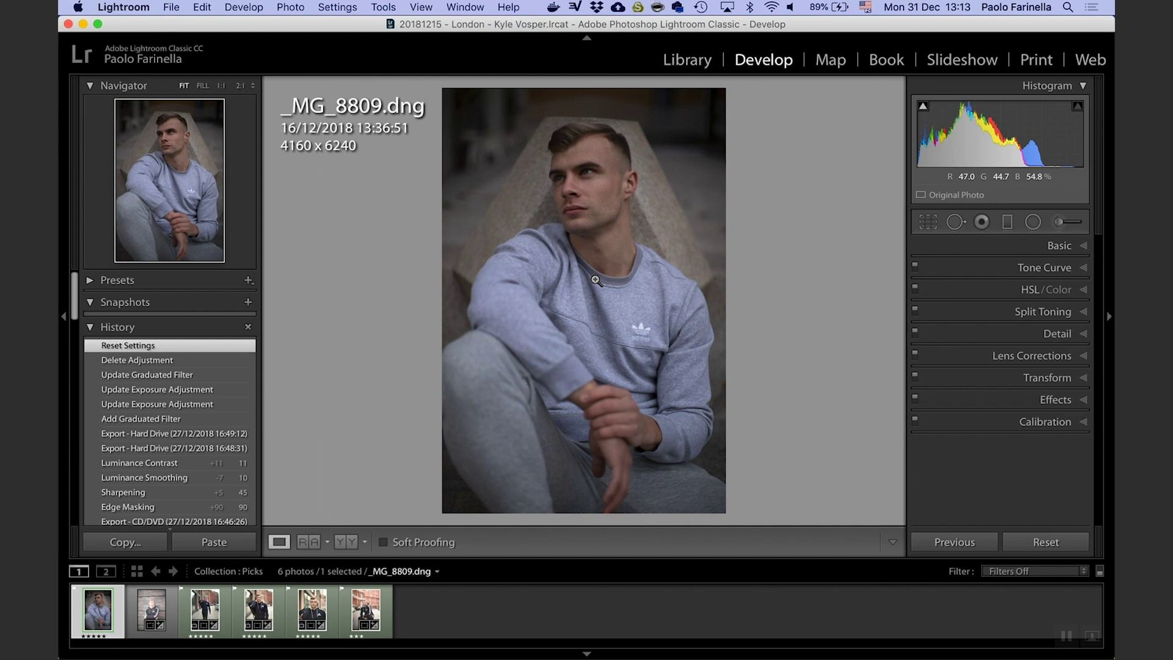
pyautogui.click(616, 200)
pyautogui.click(602, 176)
# - Apply the Camera Portrait profile from the Basic panel's Profile Browser
pyautogui.click(1073, 251)
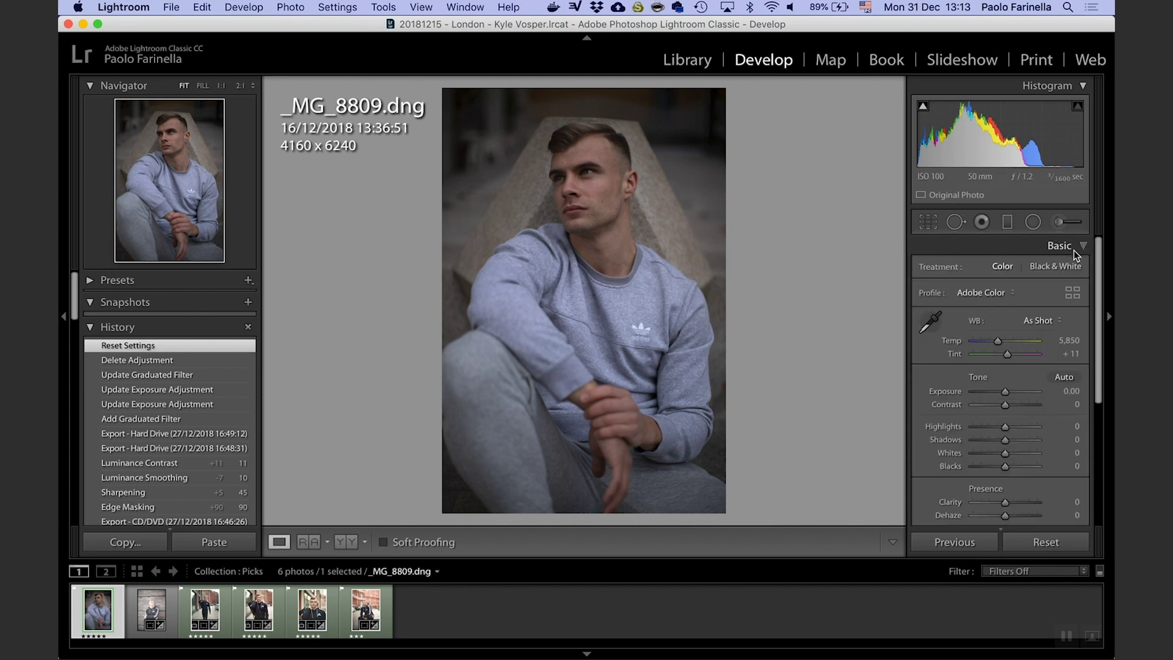
pyautogui.click(1074, 293)
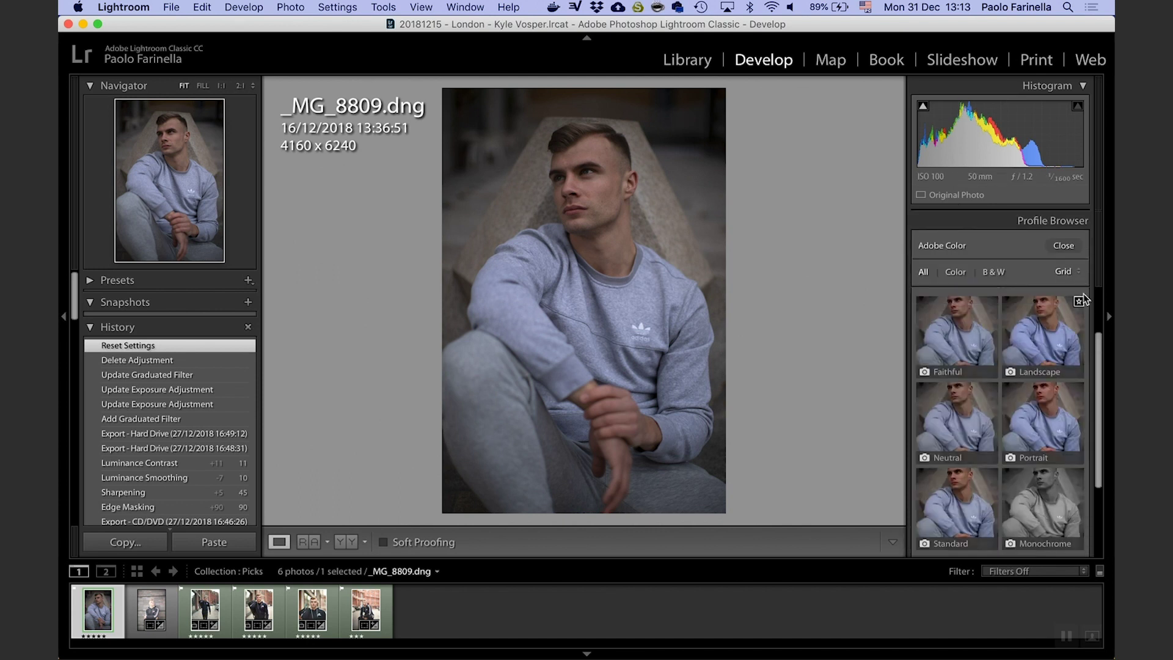
pyautogui.scroll(-1, 1066, 342)
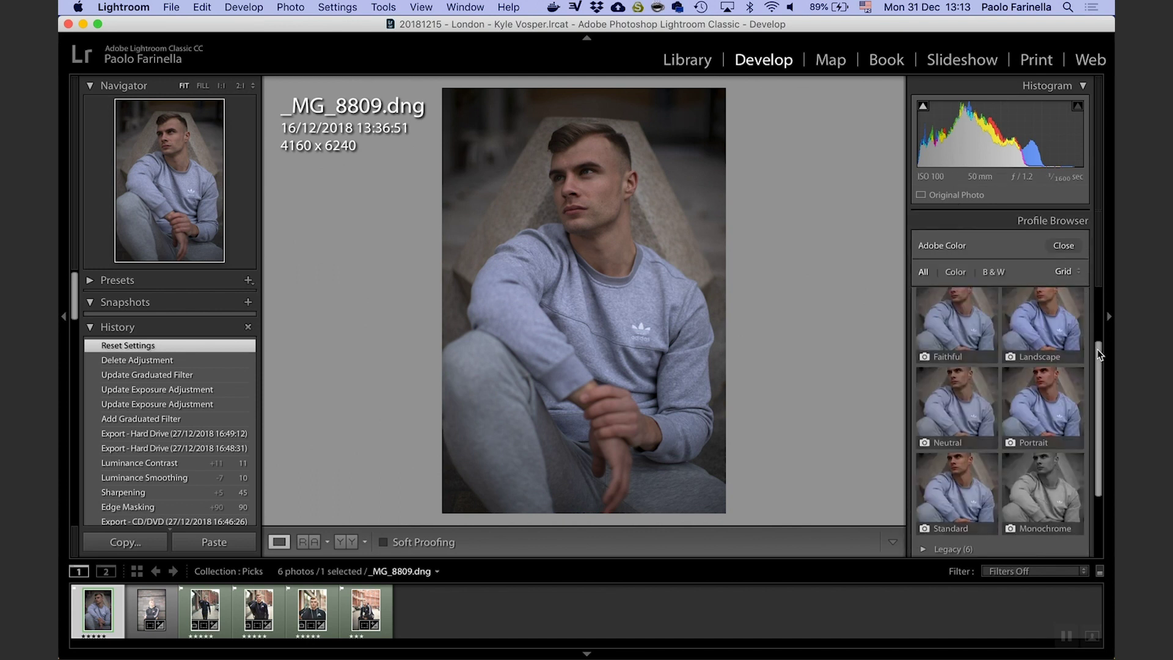
pyautogui.click(1040, 394)
pyautogui.click(1064, 246)
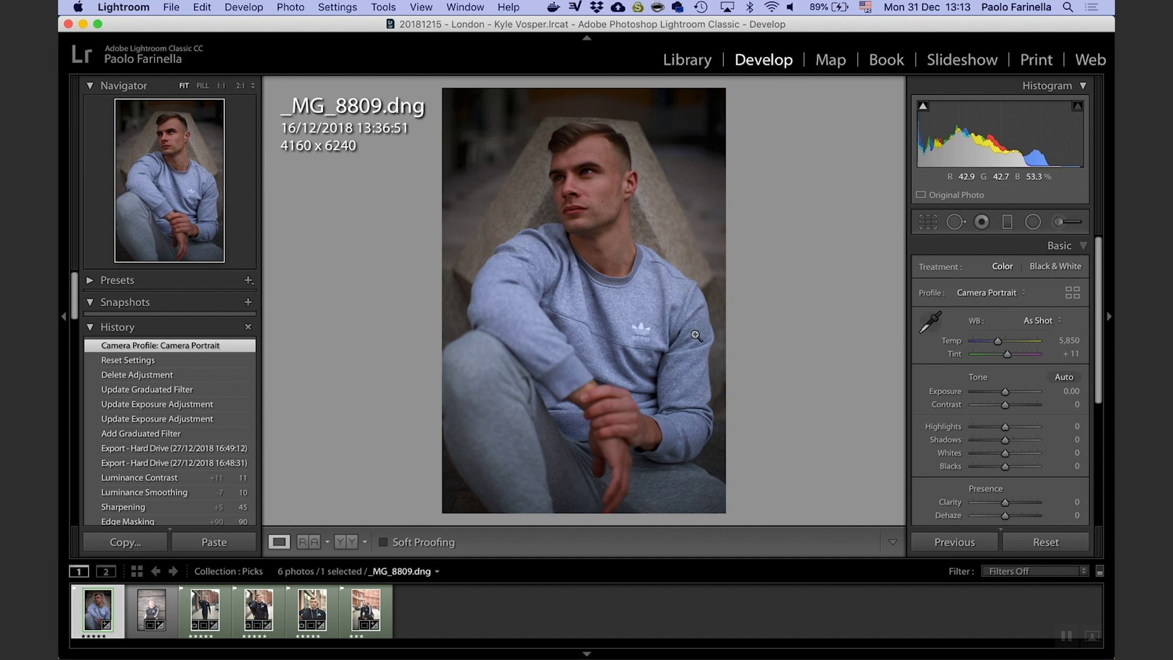
pyautogui.click(1058, 321)
# - Set white balance to Auto, then sample it from the grey sweater and the eye area
pyautogui.click(1055, 328)
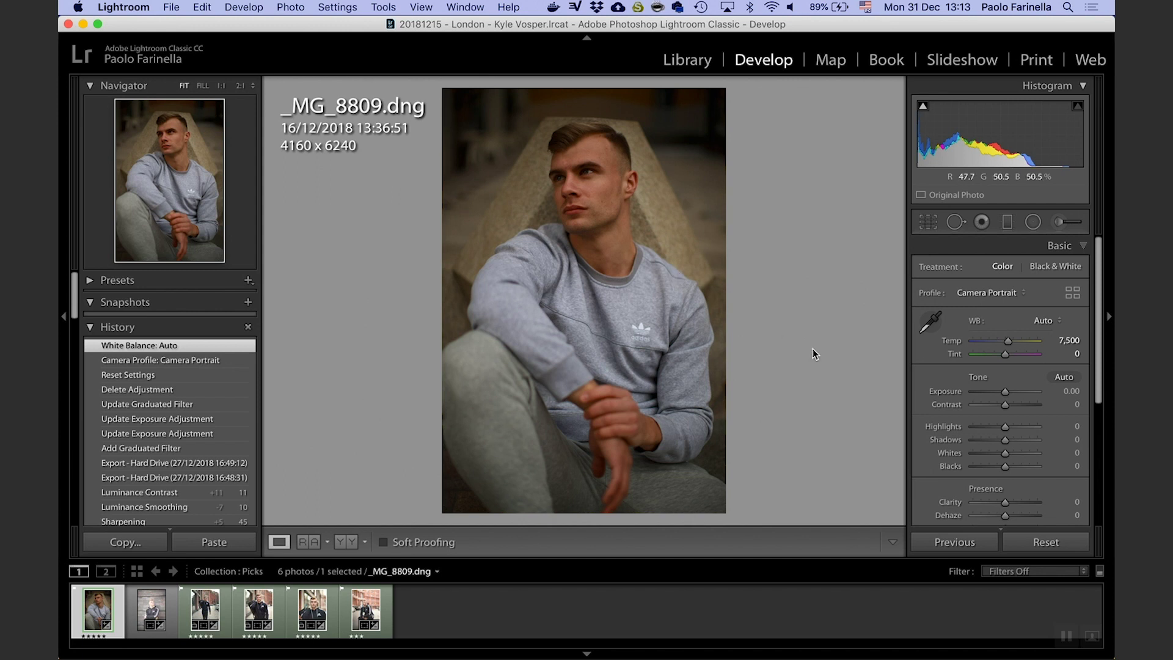
pyautogui.click(641, 327)
pyautogui.moveTo(716, 380); pyautogui.dragTo(713, 340)
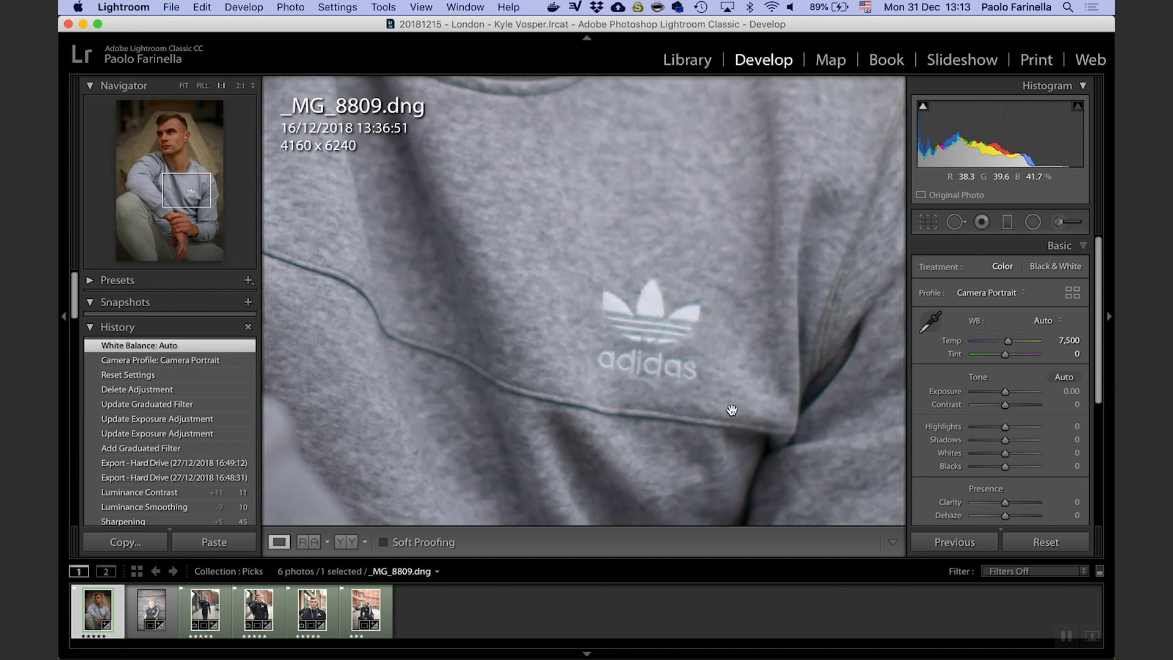
pyautogui.click(927, 327)
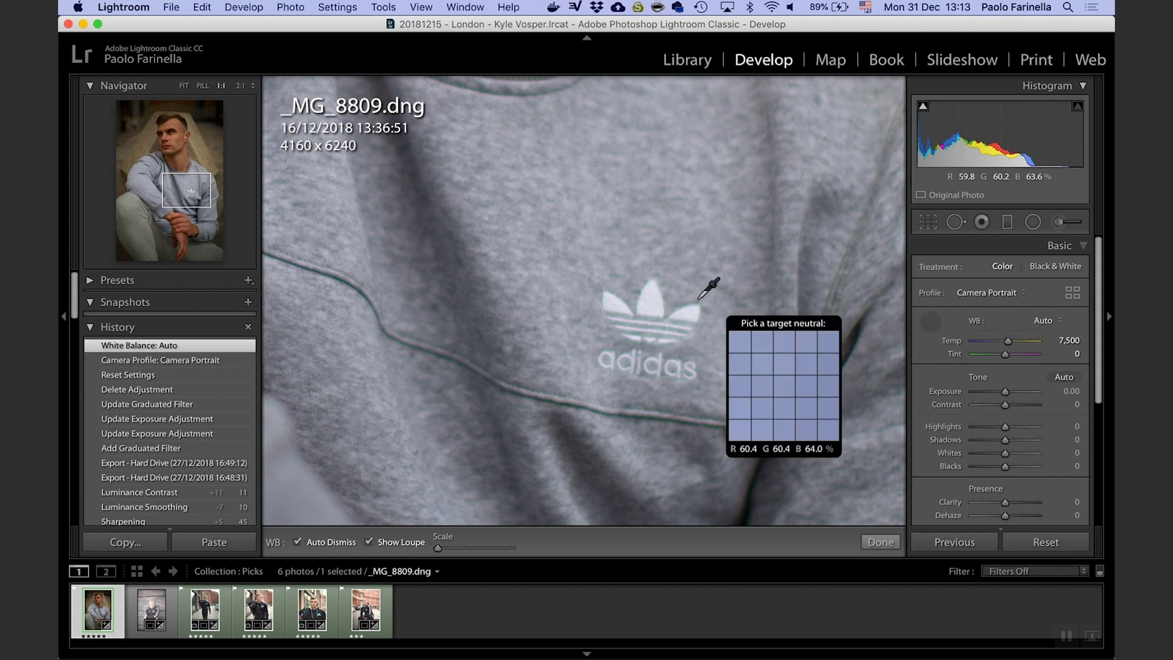
pyautogui.click(664, 298)
pyautogui.click(711, 323)
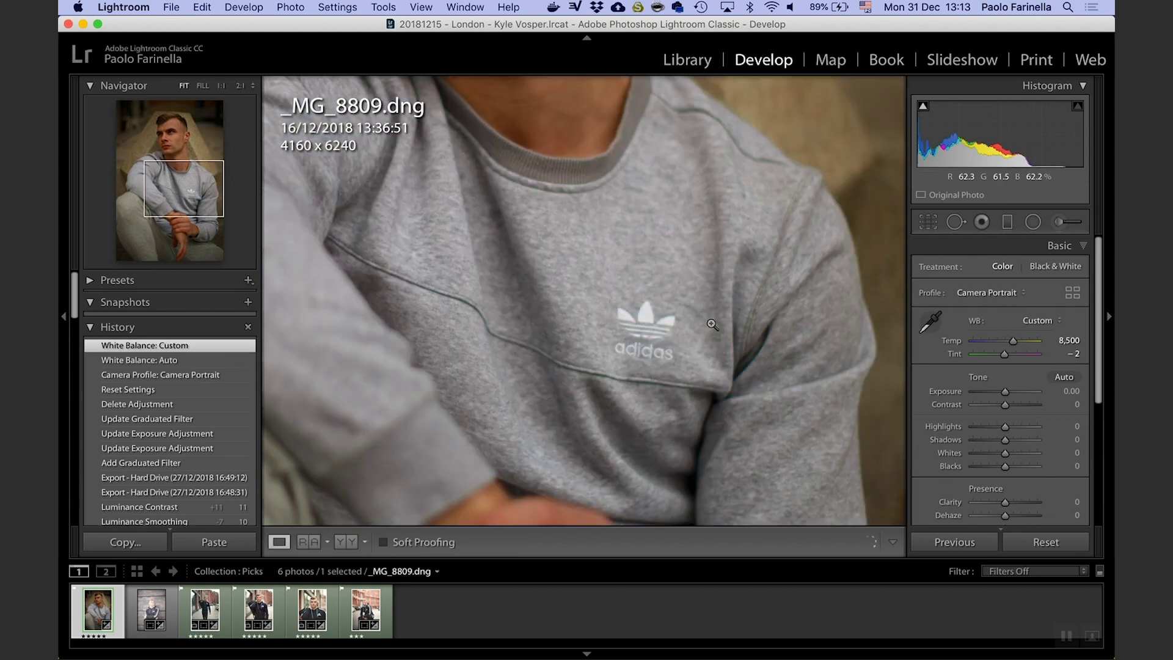
pyautogui.click(584, 172)
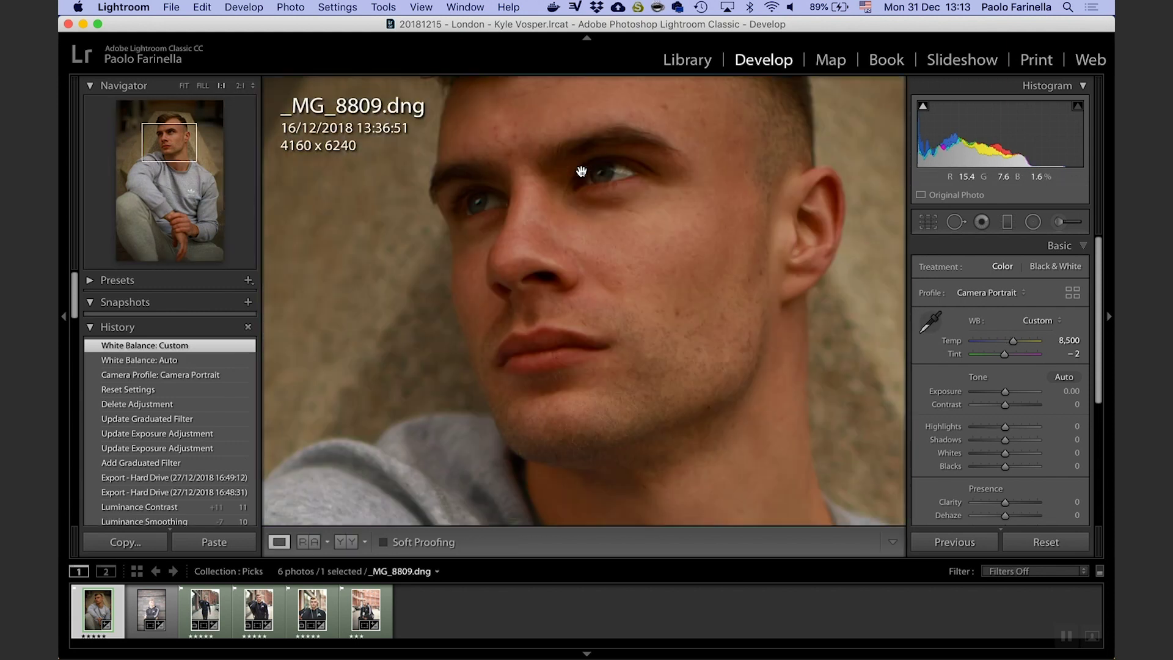
pyautogui.moveTo(649, 207); pyautogui.dragTo(651, 280)
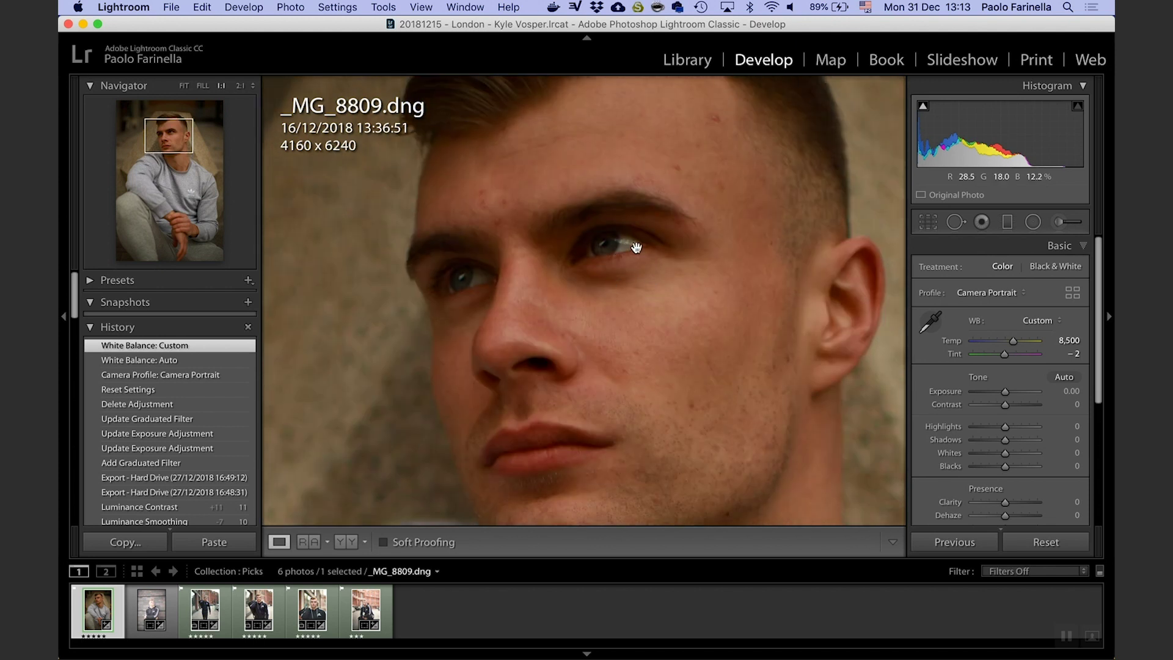
pyautogui.click(931, 324)
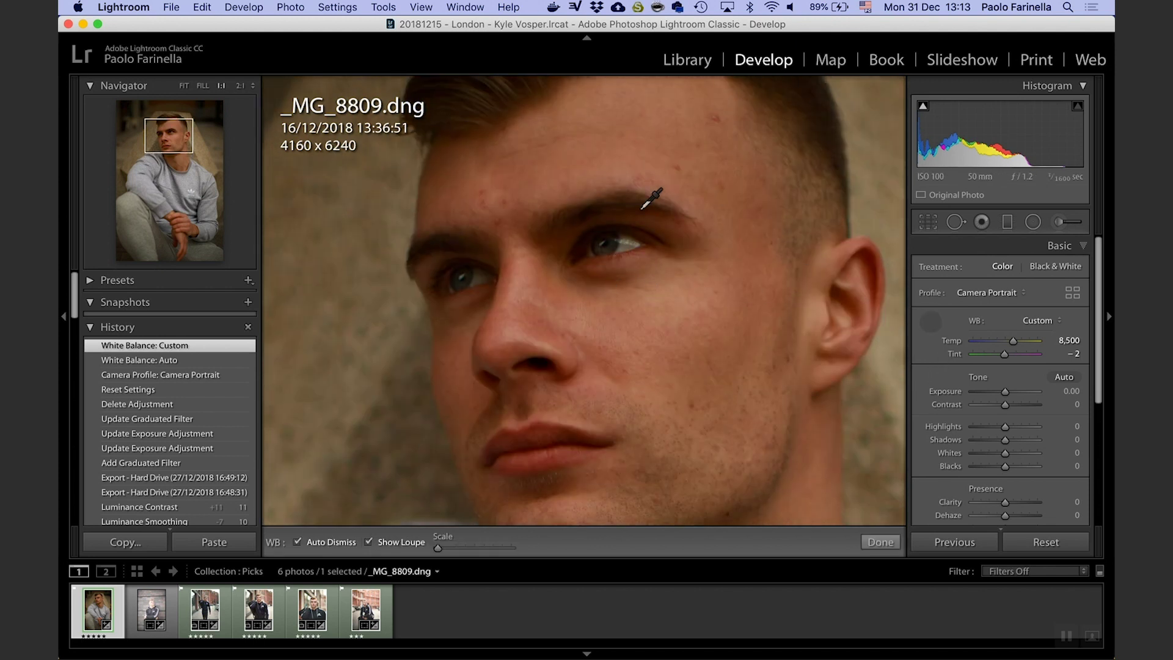
pyautogui.click(626, 247)
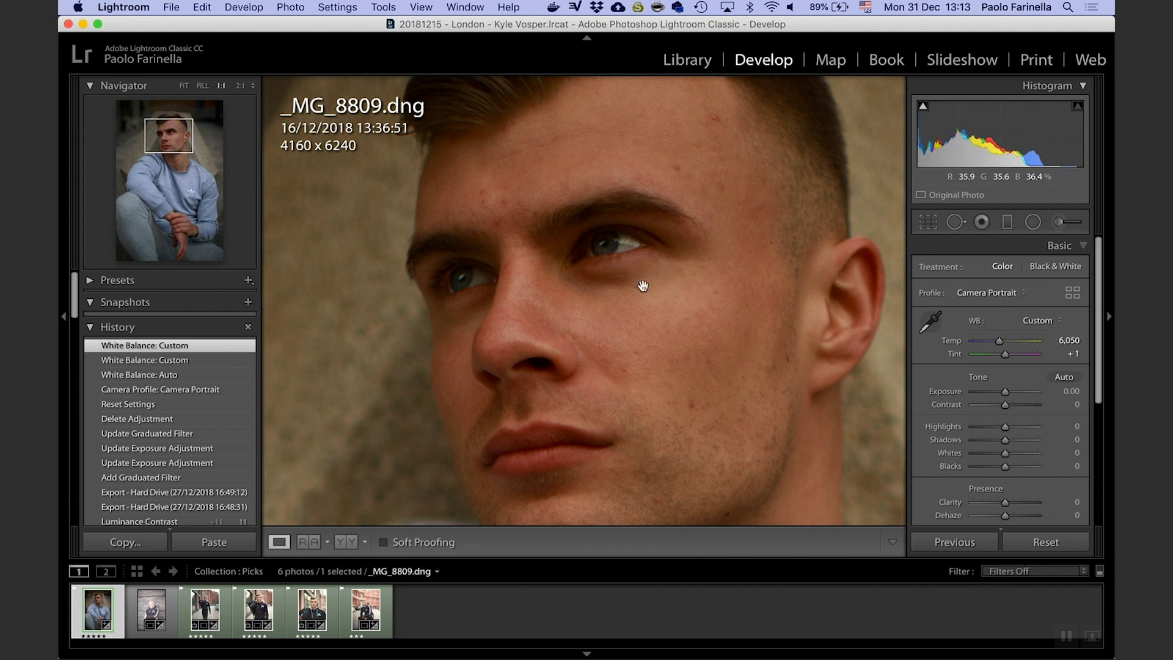
pyautogui.click(693, 398)
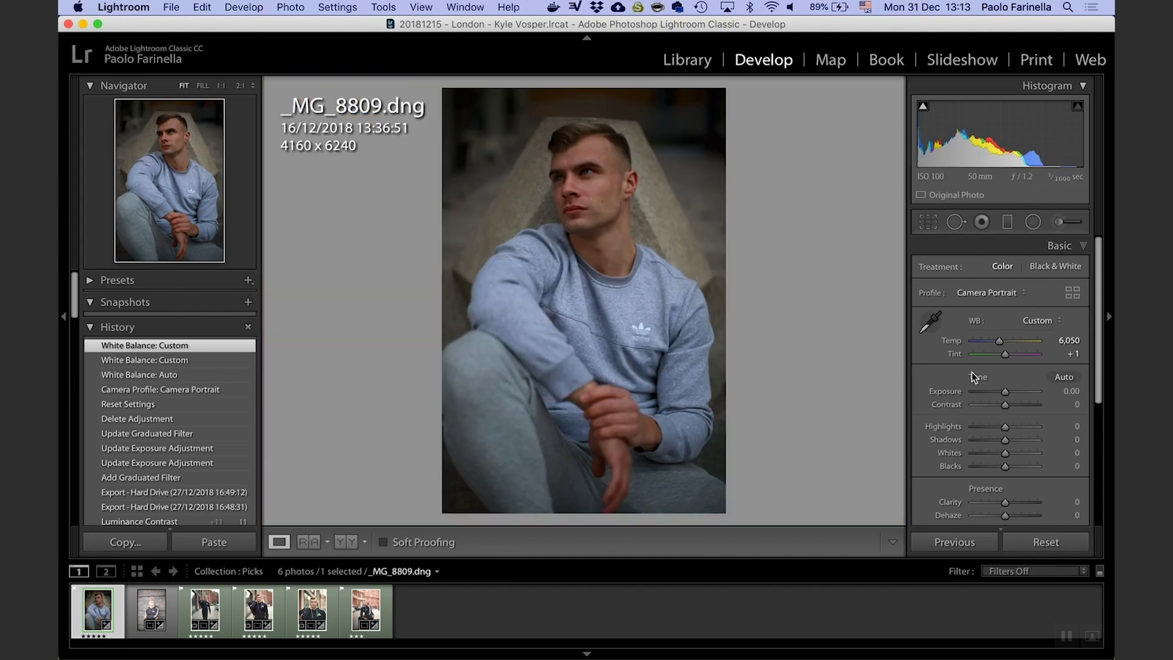
# - Set Temp to 6,471 and Tint to +7
pyautogui.click(1071, 341)
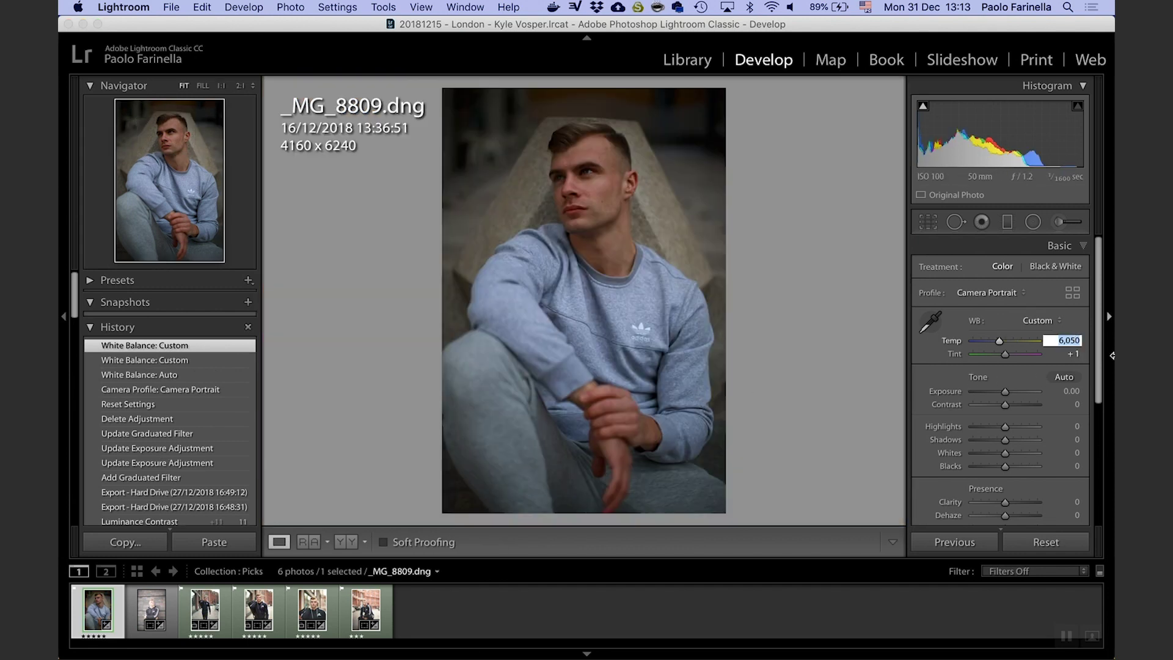
pyautogui.press('Right')
pyautogui.press('BackSpace')
pyautogui.press('Return')
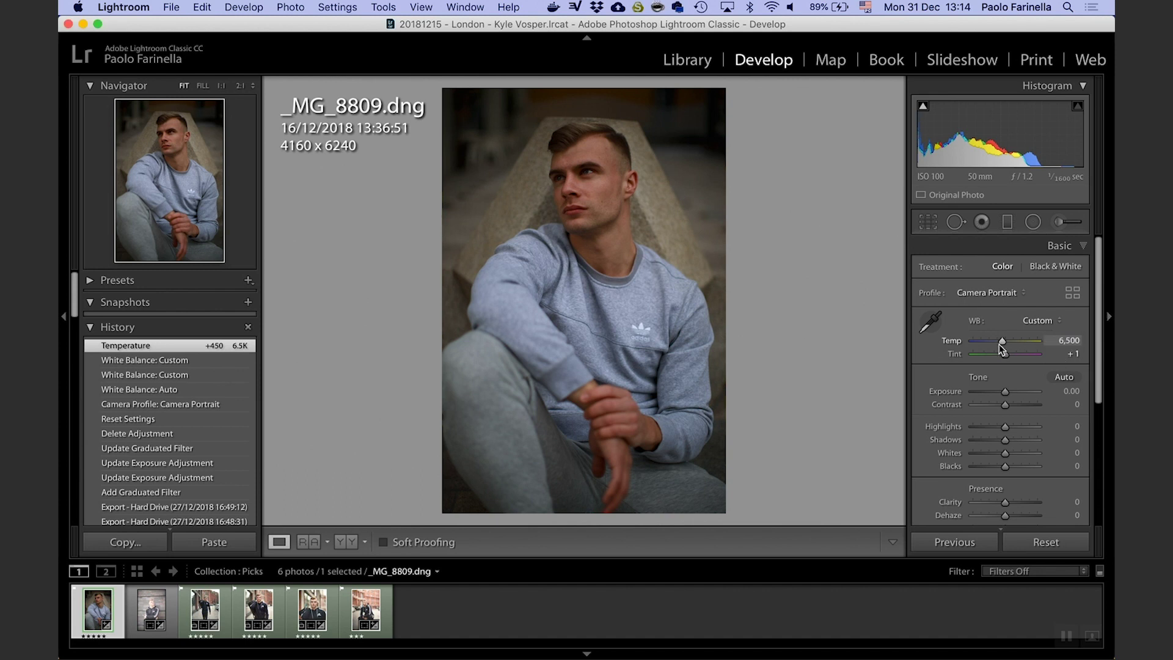
pyautogui.moveTo(999, 343); pyautogui.dragTo(999, 345)
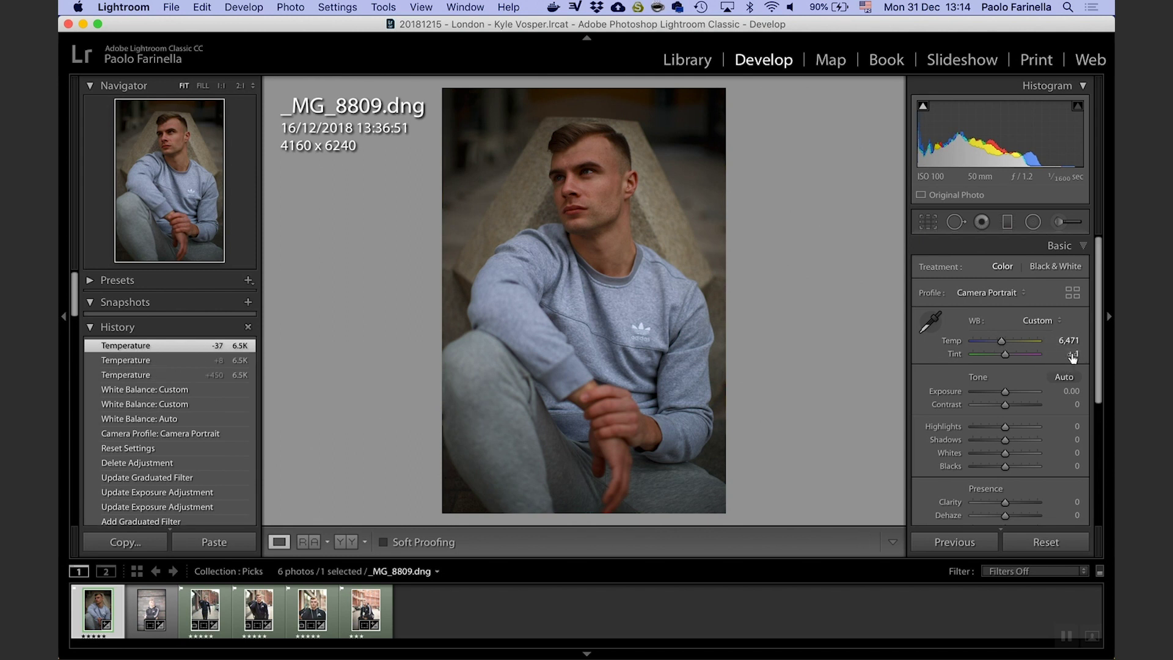
pyautogui.click(1073, 356)
pyautogui.write('7')
pyautogui.press('Return')
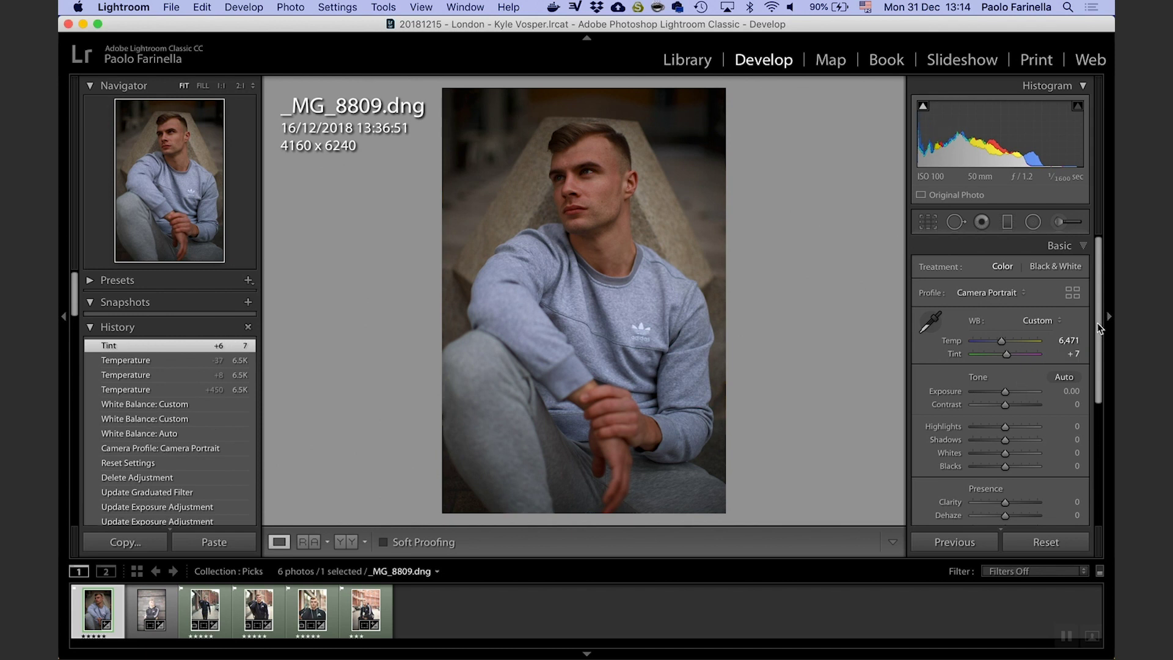
# - Straighten the photo to a -2.80° crop angle and commit the crop
pyautogui.click(927, 227)
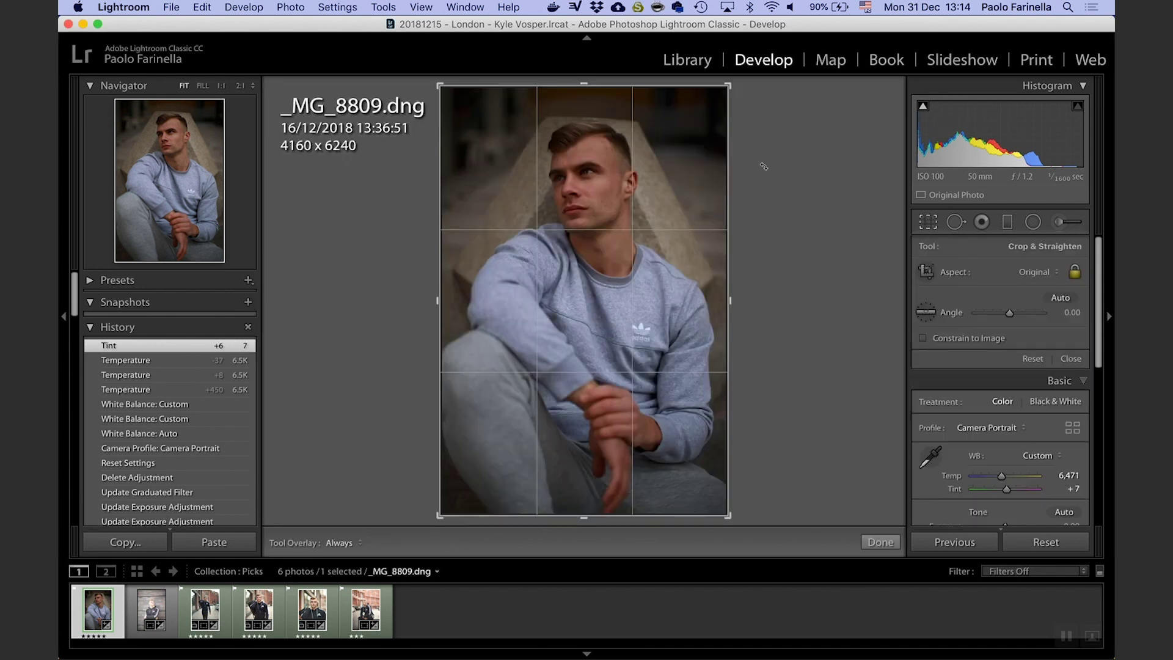
pyautogui.moveTo(757, 174); pyautogui.dragTo(754, 166)
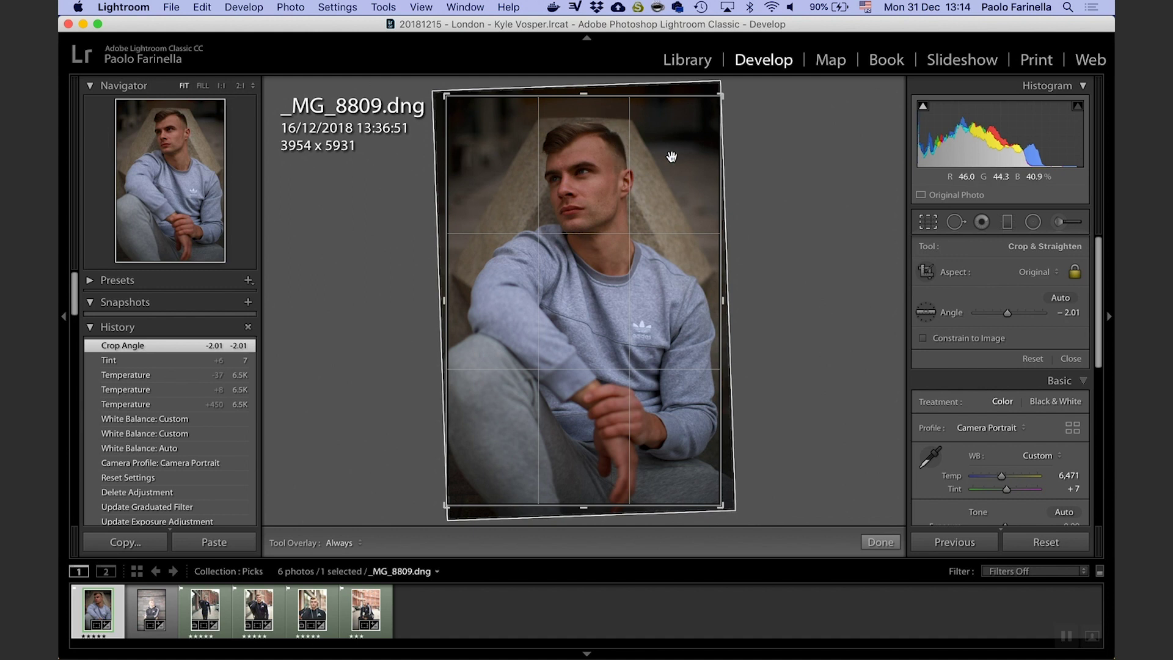
pyautogui.moveTo(771, 184); pyautogui.dragTo(773, 181)
pyautogui.press('Return')
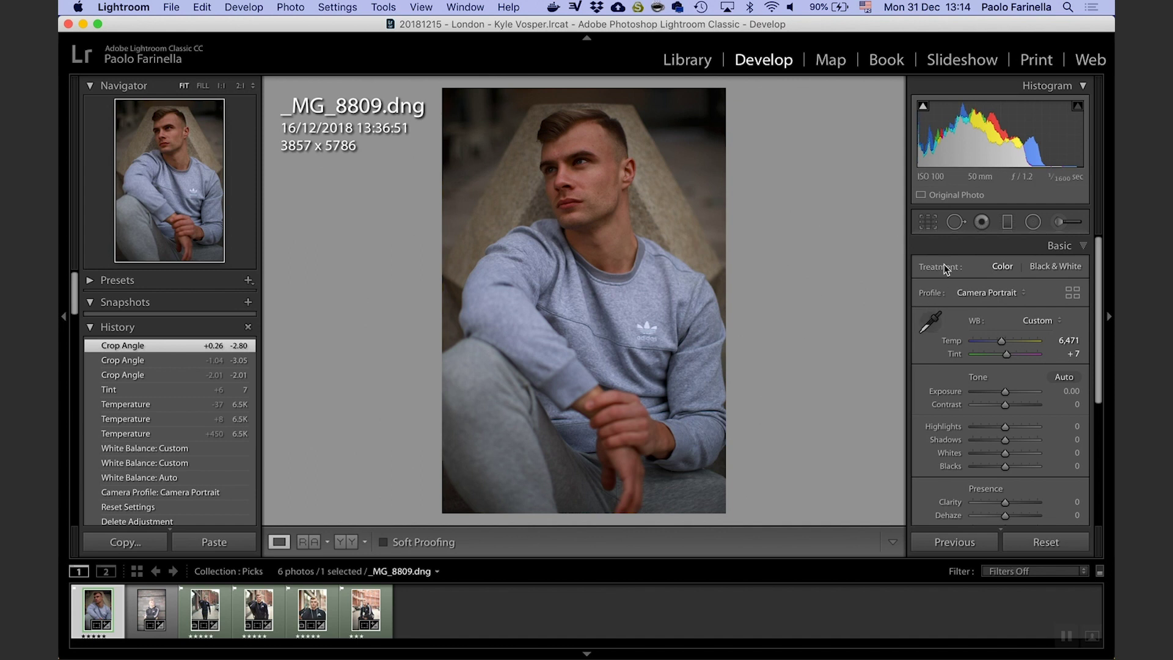
pyautogui.click(929, 221)
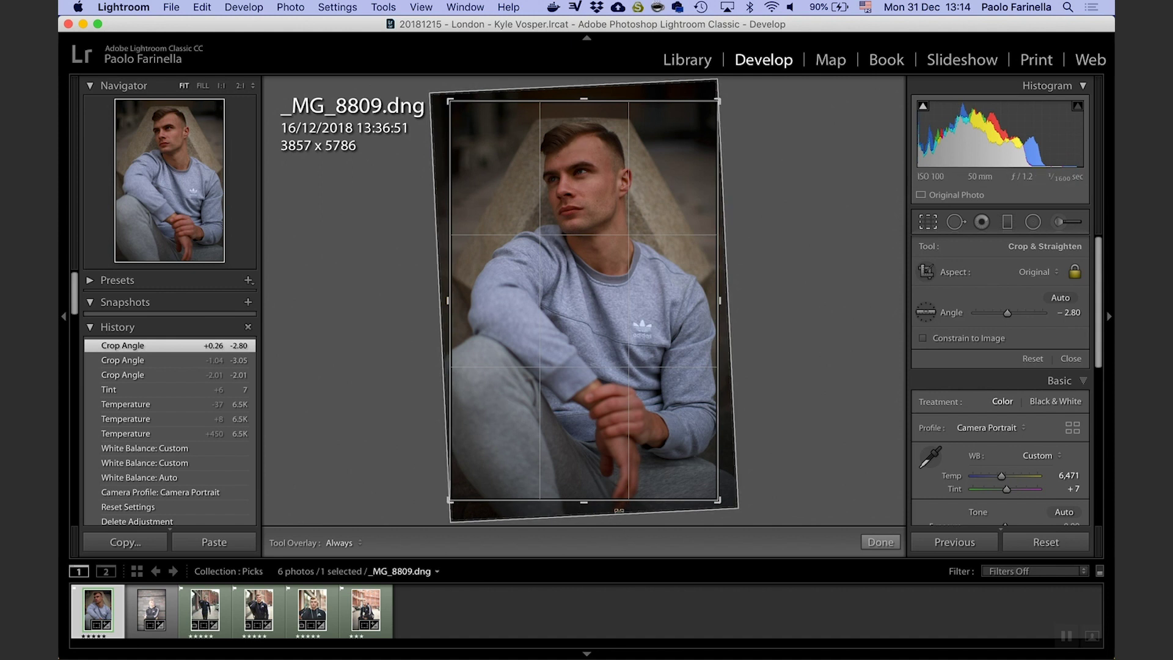
pyautogui.click(929, 224)
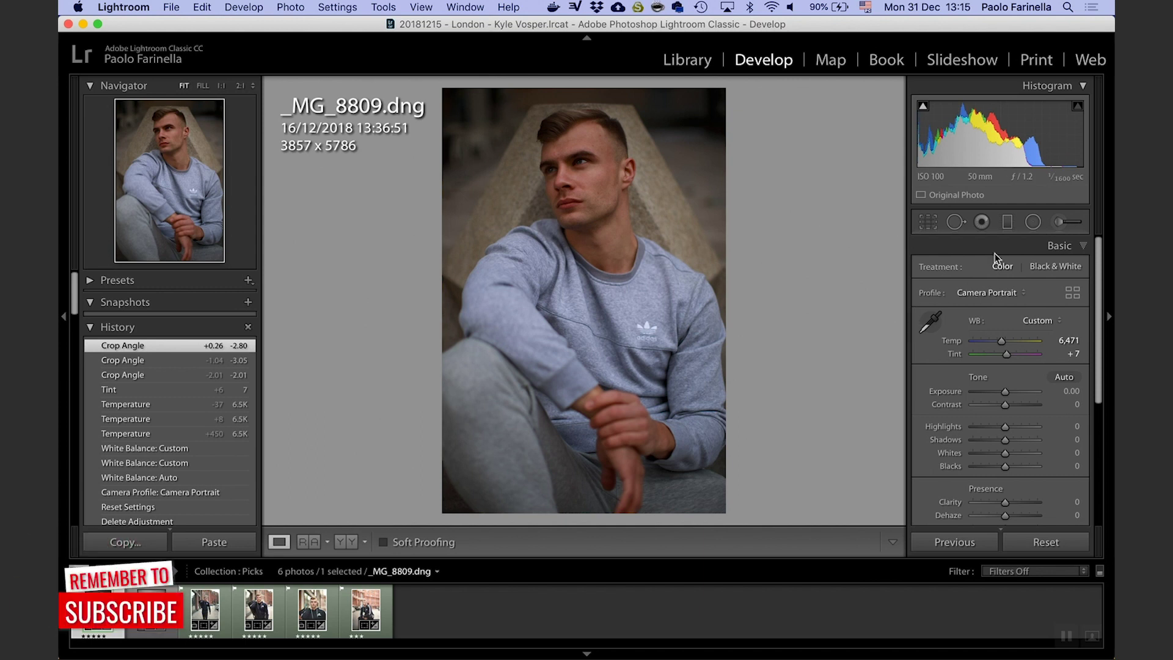
pyautogui.click(1073, 392)
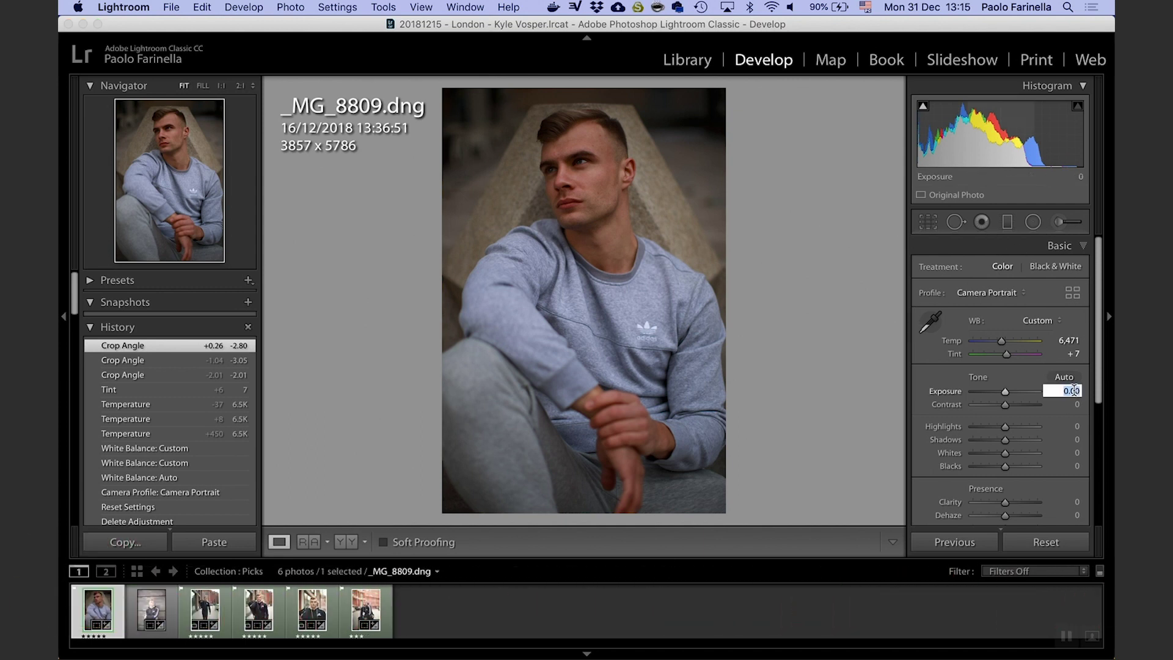
# - Brighten Exposure to +1.20, pull Highlights to -11, and begin lifting Shadows
pyautogui.write('1.5')
pyautogui.press('Return')
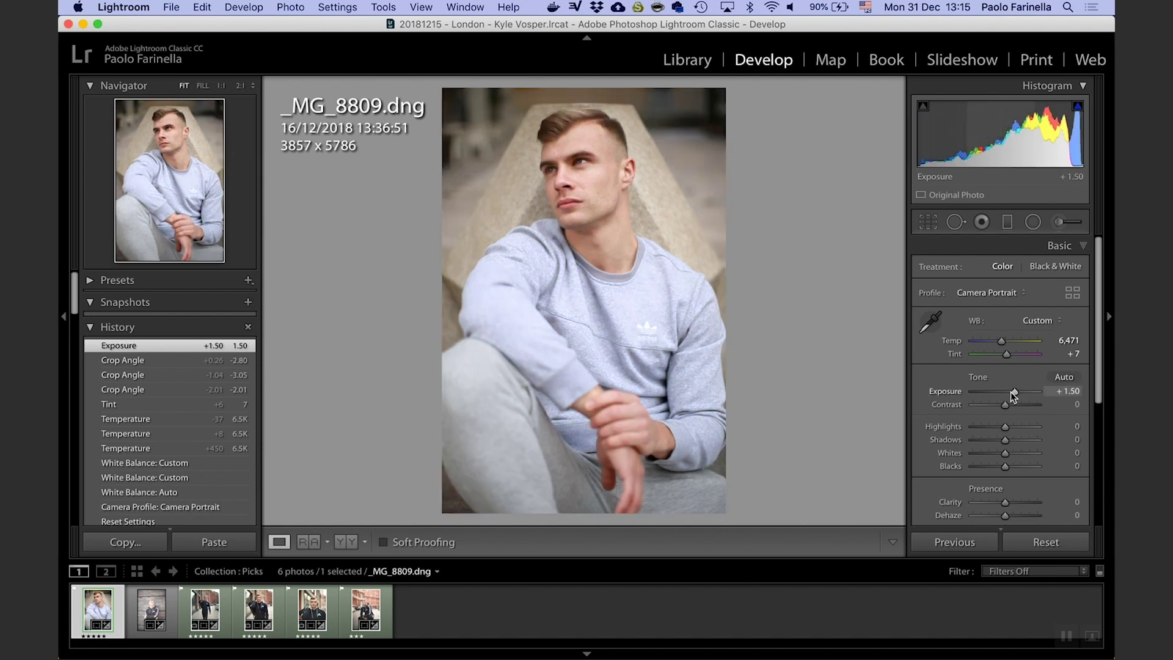
pyautogui.moveTo(1015, 391); pyautogui.dragTo(1012, 396)
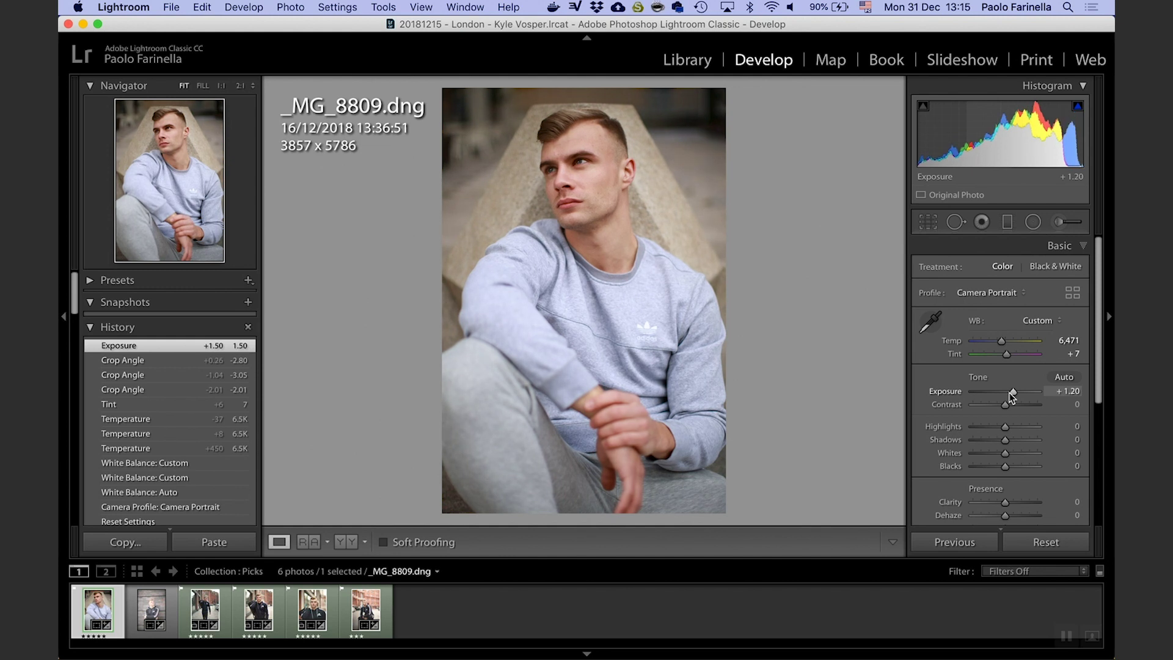
pyautogui.moveTo(1013, 396); pyautogui.dragTo(1002, 429)
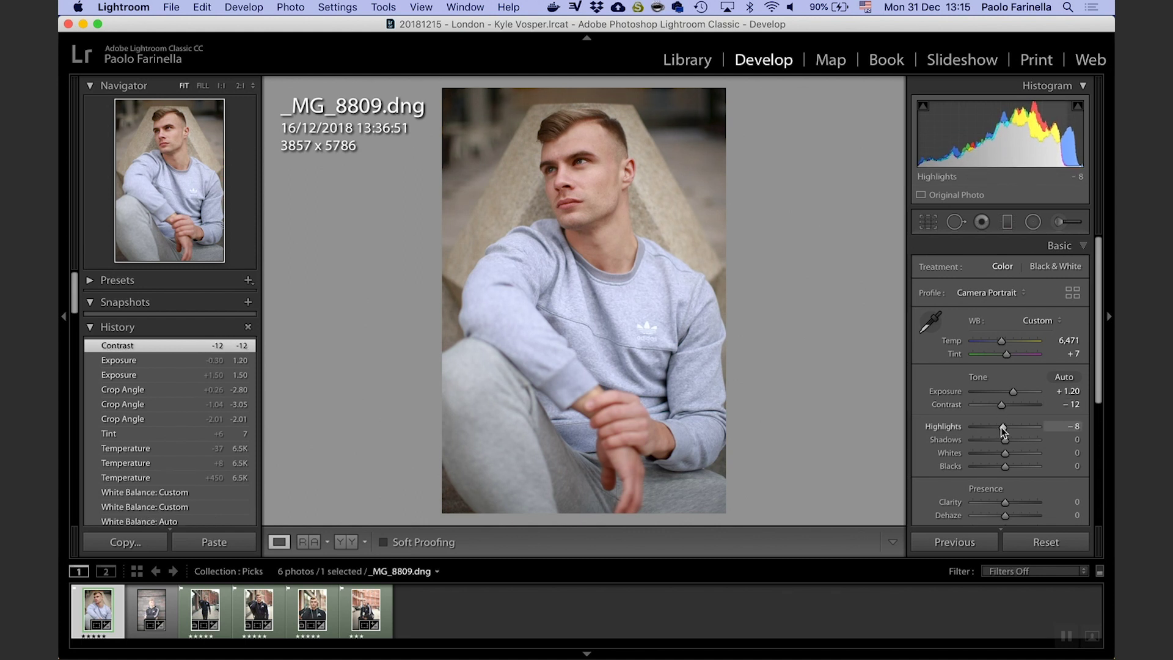
pyautogui.moveTo(1000, 428); pyautogui.dragTo(1000, 428)
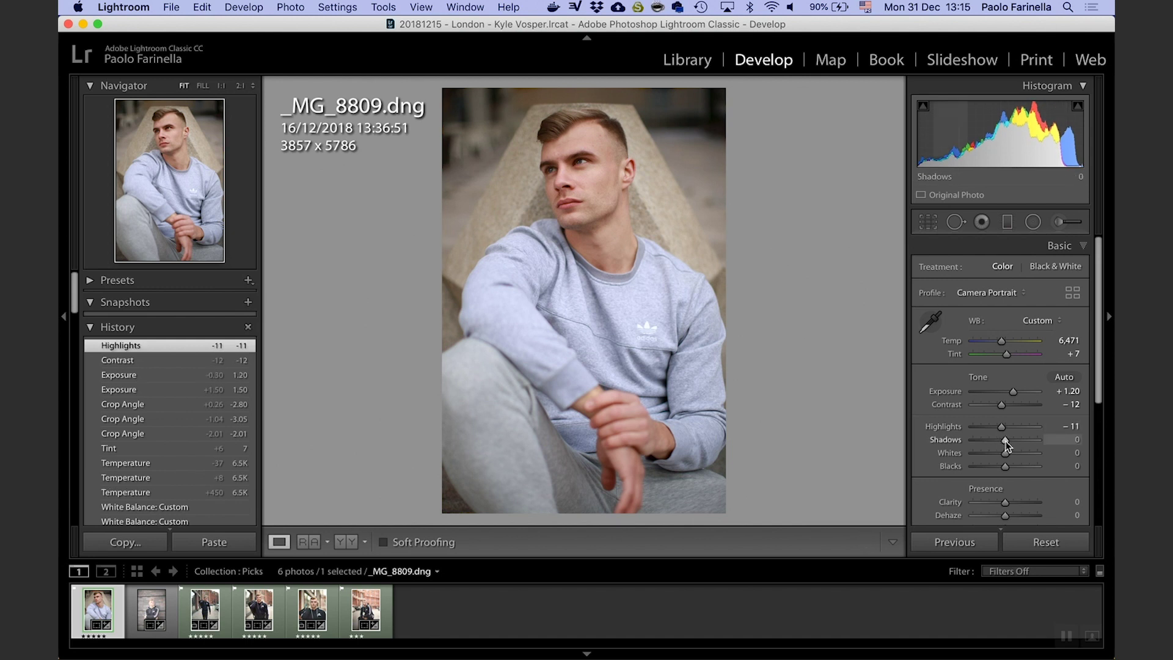
pyautogui.moveTo(1005, 440); pyautogui.dragTo(1015, 446)
# - Lift Shadows to +22 and preview clipping on Whites and Blacks, resetting both
pyautogui.moveTo(1013, 440); pyautogui.dragTo(1012, 441)
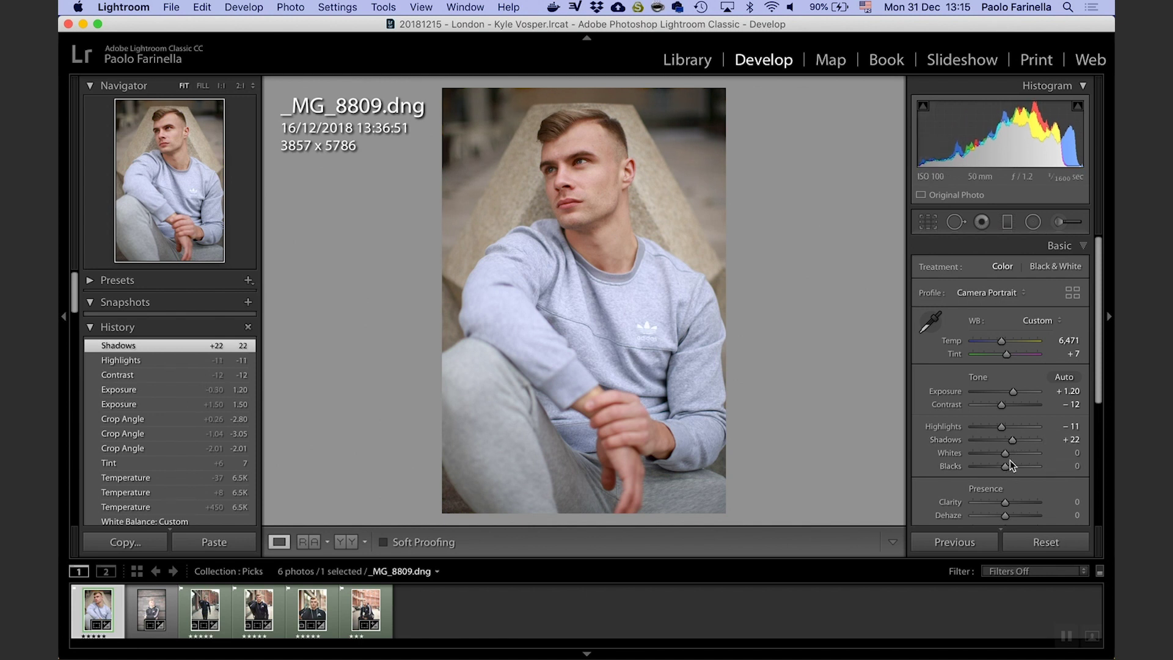
pyautogui.press('alt')
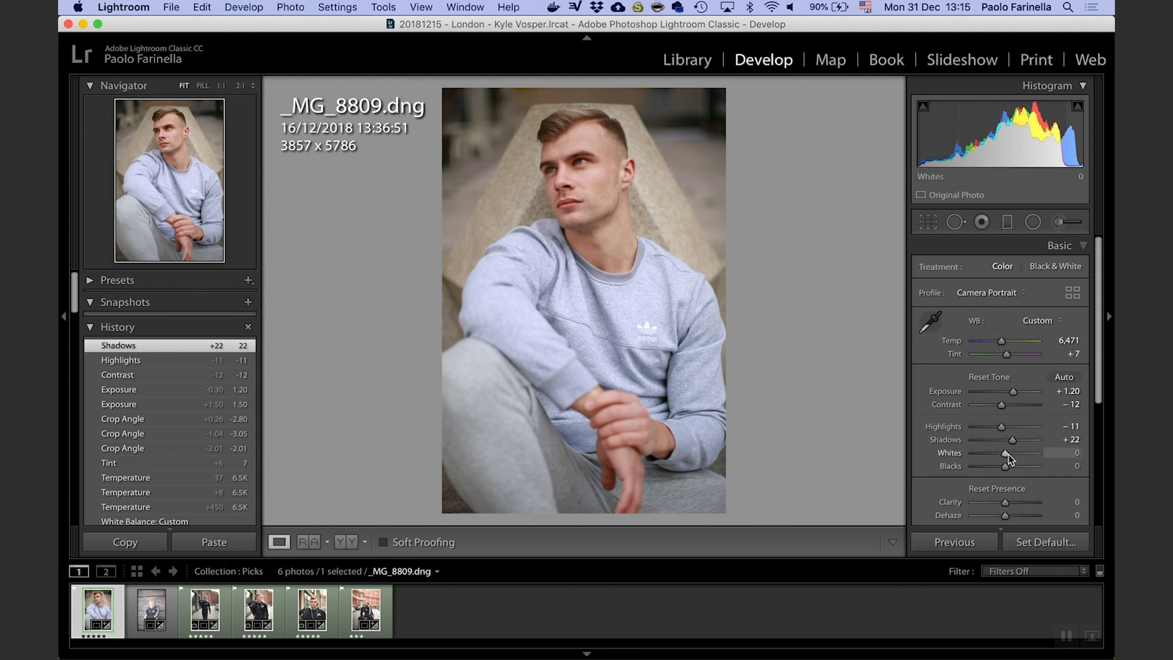
pyautogui.moveTo(1008, 454); pyautogui.dragTo(1037, 457)
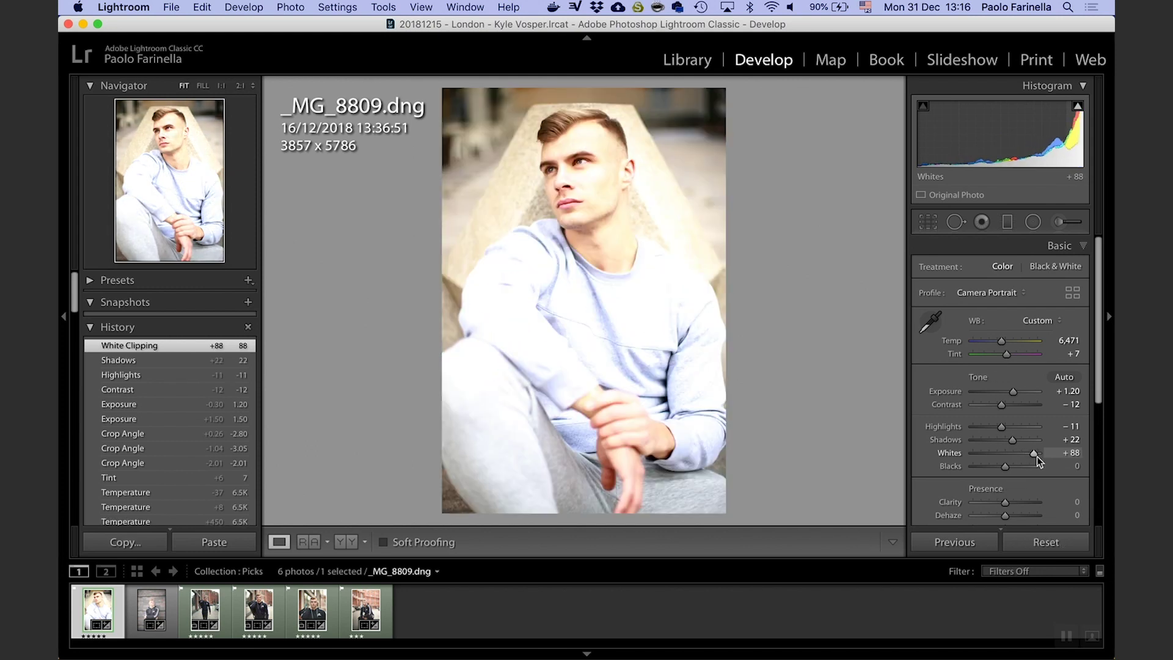
pyautogui.doubleClick(1036, 456)
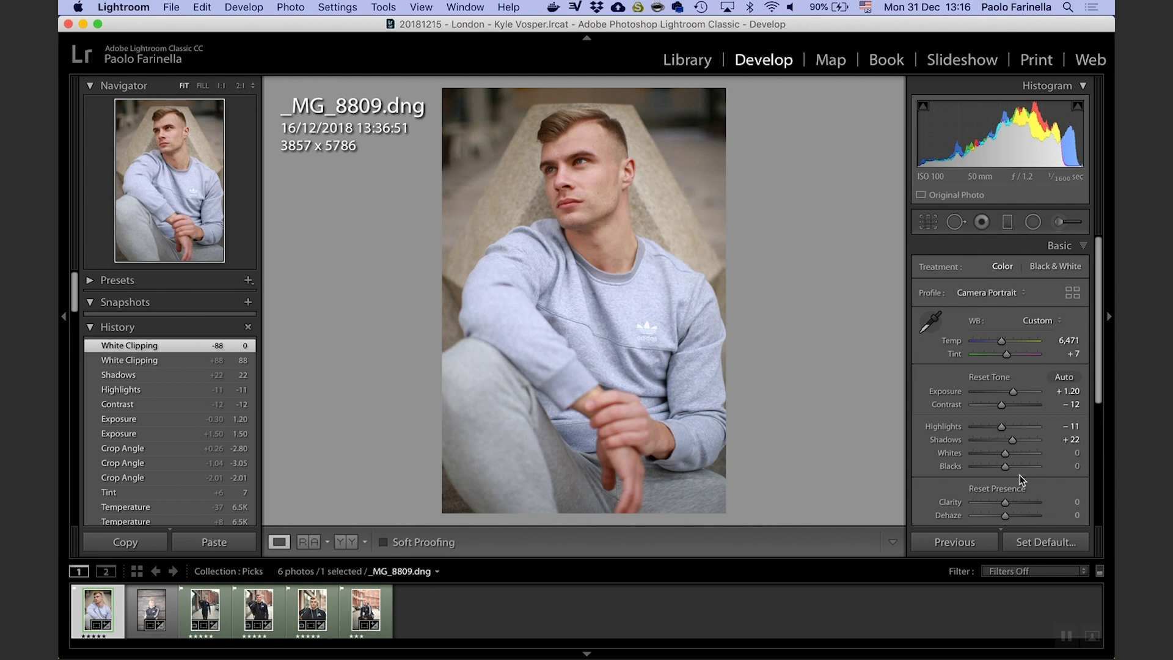
pyautogui.moveTo(1007, 468); pyautogui.dragTo(973, 466)
pyautogui.doubleClick(974, 468)
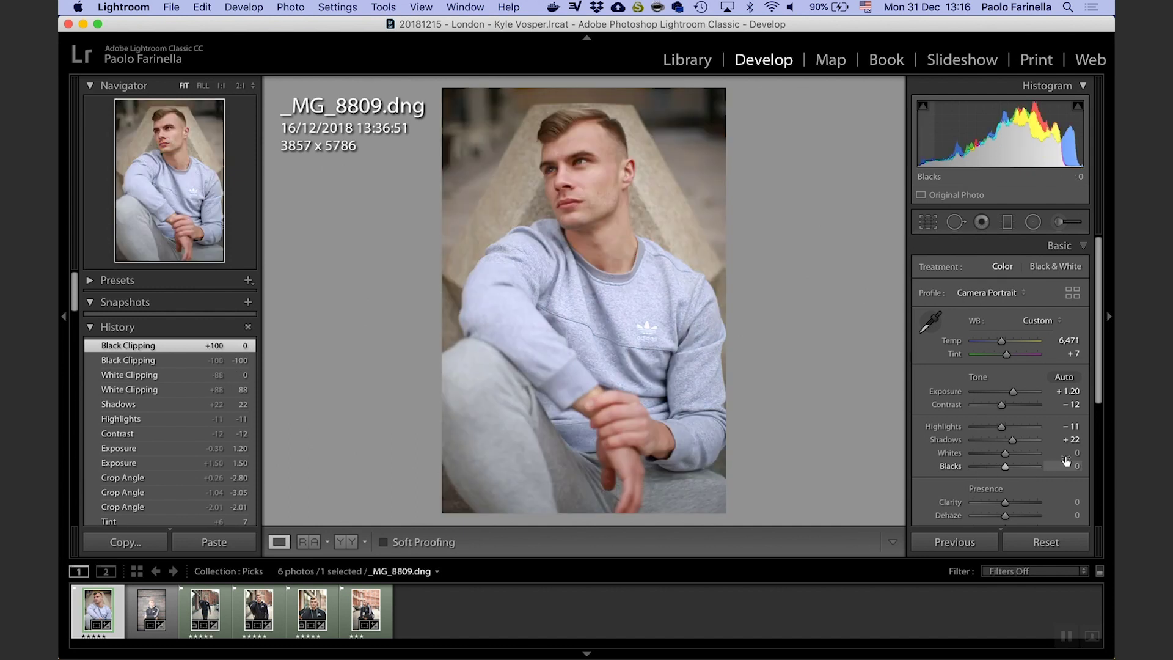
# - Set Whites to +18 and Blacks to -44 while watching the clipping preview
pyautogui.press('alt')
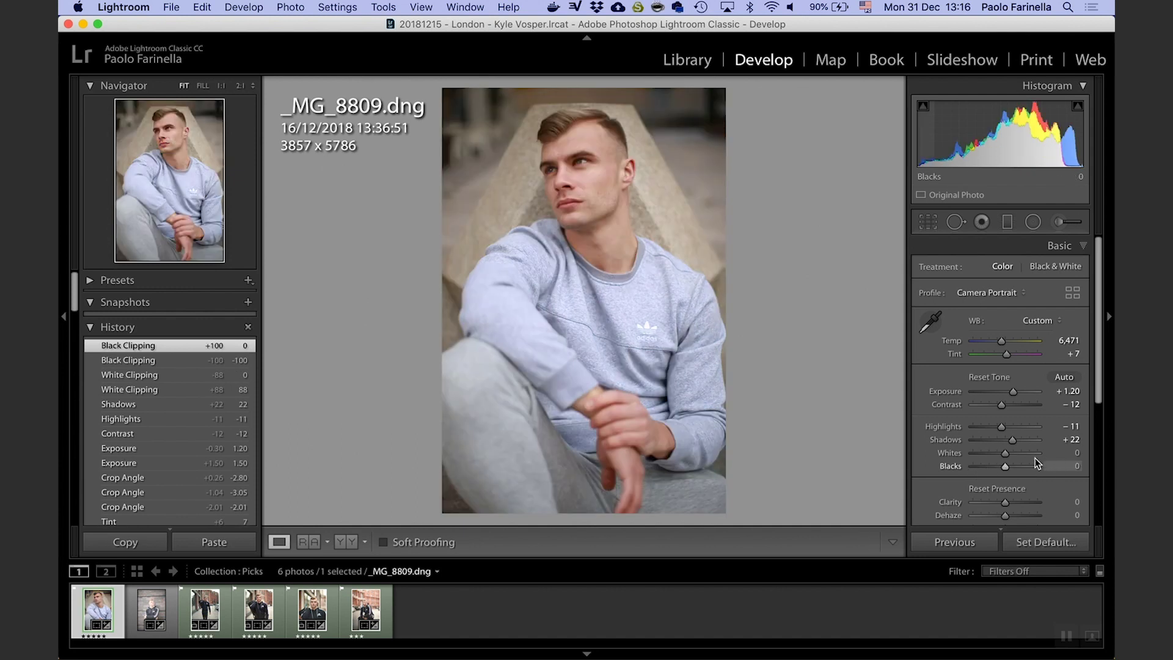
pyautogui.moveTo(1005, 454); pyautogui.dragTo(1012, 457)
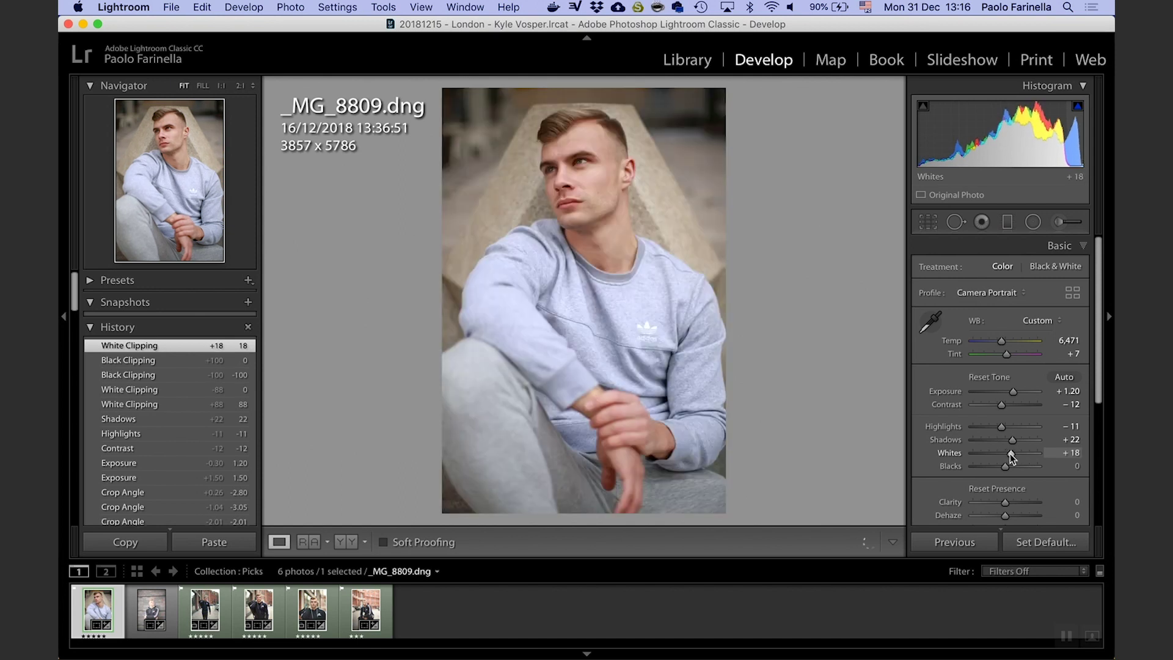
pyautogui.click(643, 321)
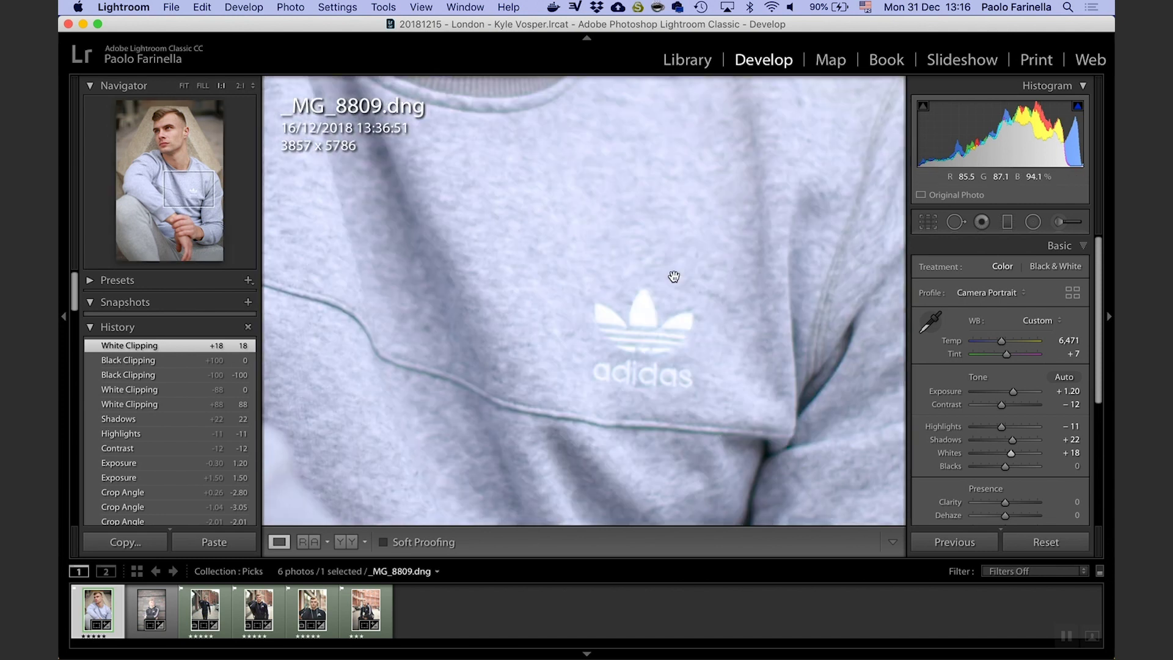
pyautogui.click(690, 349)
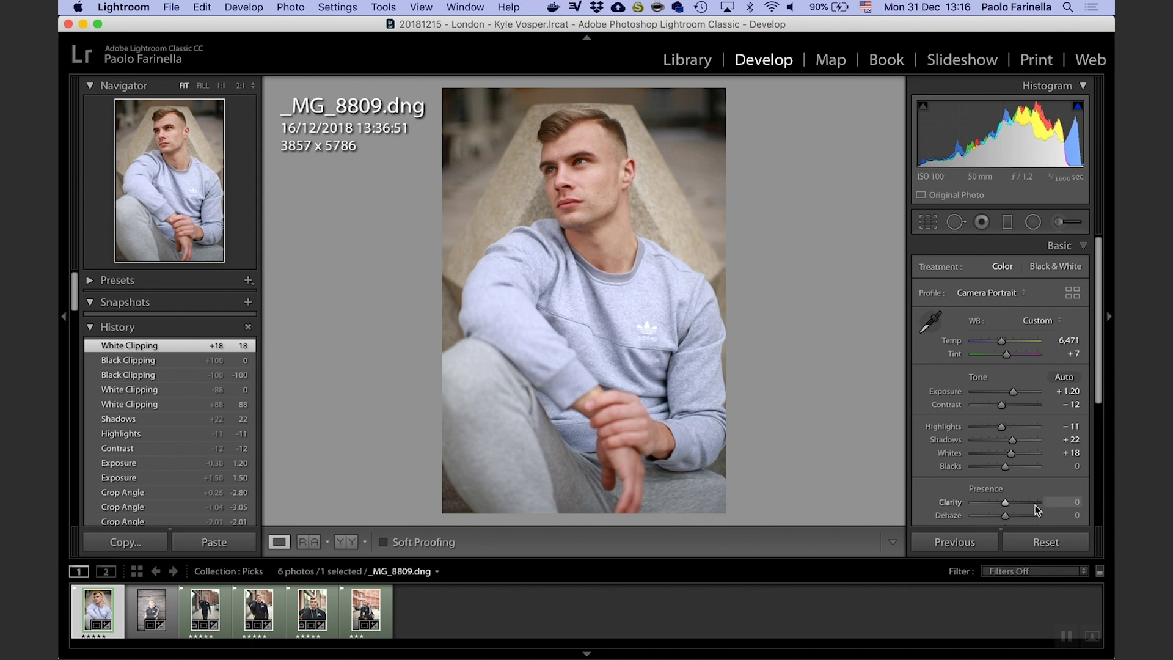
pyautogui.keyDown('alt'); pyautogui.click(1005, 466); pyautogui.keyUp('alt')
pyautogui.moveTo(1005, 466); pyautogui.dragTo(993, 467)
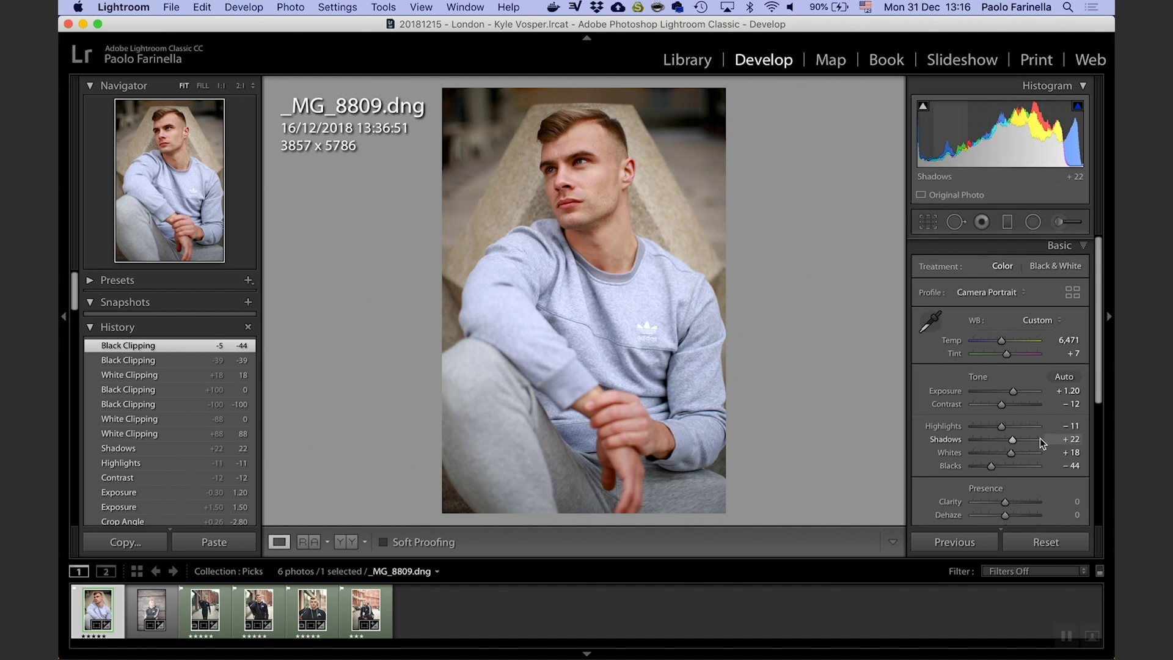
pyautogui.scroll(-2, 1041, 438)
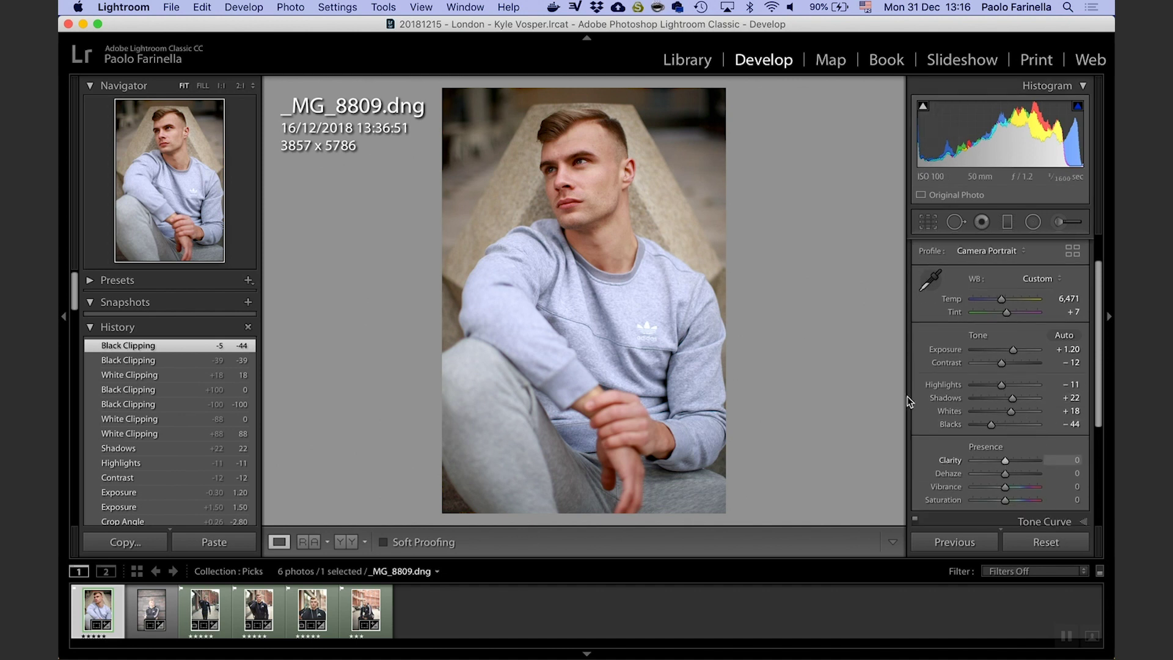
# - Try Clarity at +99 on a 1:1 face view, then settle on +4
pyautogui.click(583, 176)
pyautogui.moveTo(583, 177); pyautogui.dragTo(610, 278)
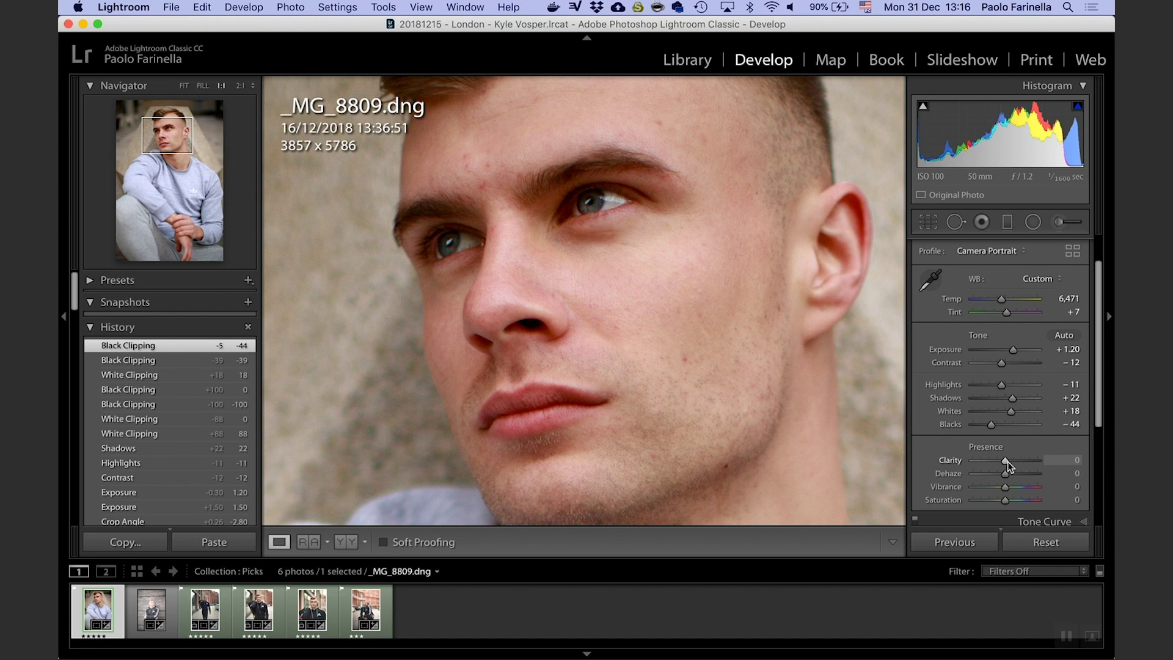
pyautogui.moveTo(1011, 461); pyautogui.dragTo(1040, 459)
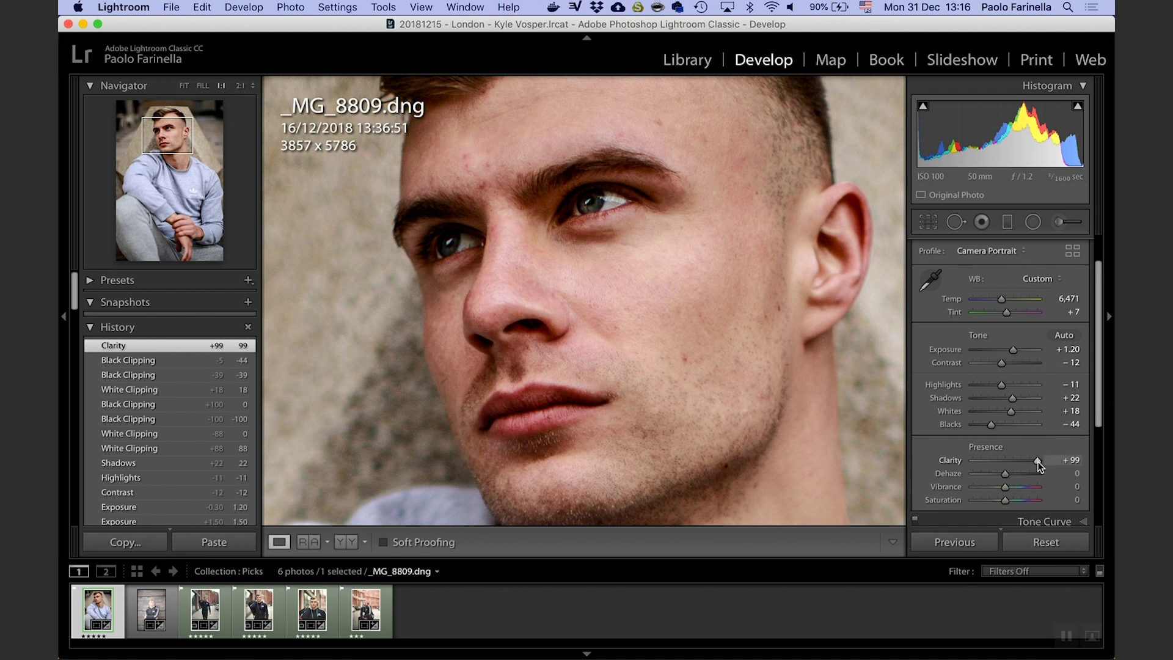
pyautogui.doubleClick(1038, 460)
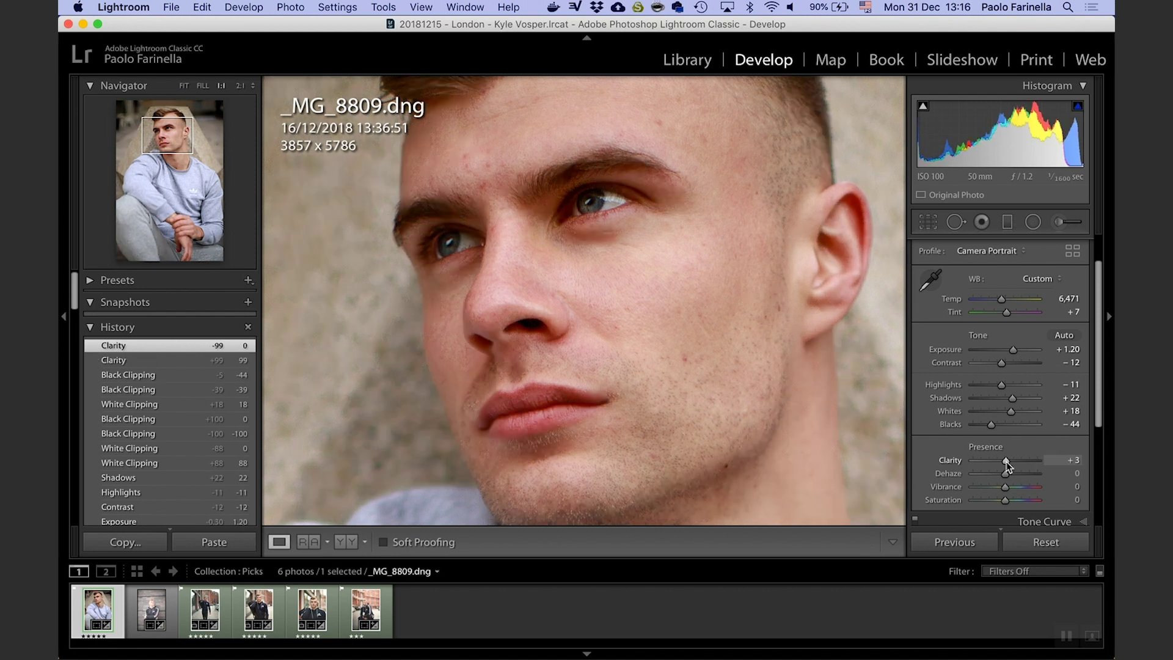
pyautogui.moveTo(1007, 465); pyautogui.dragTo(1007, 462)
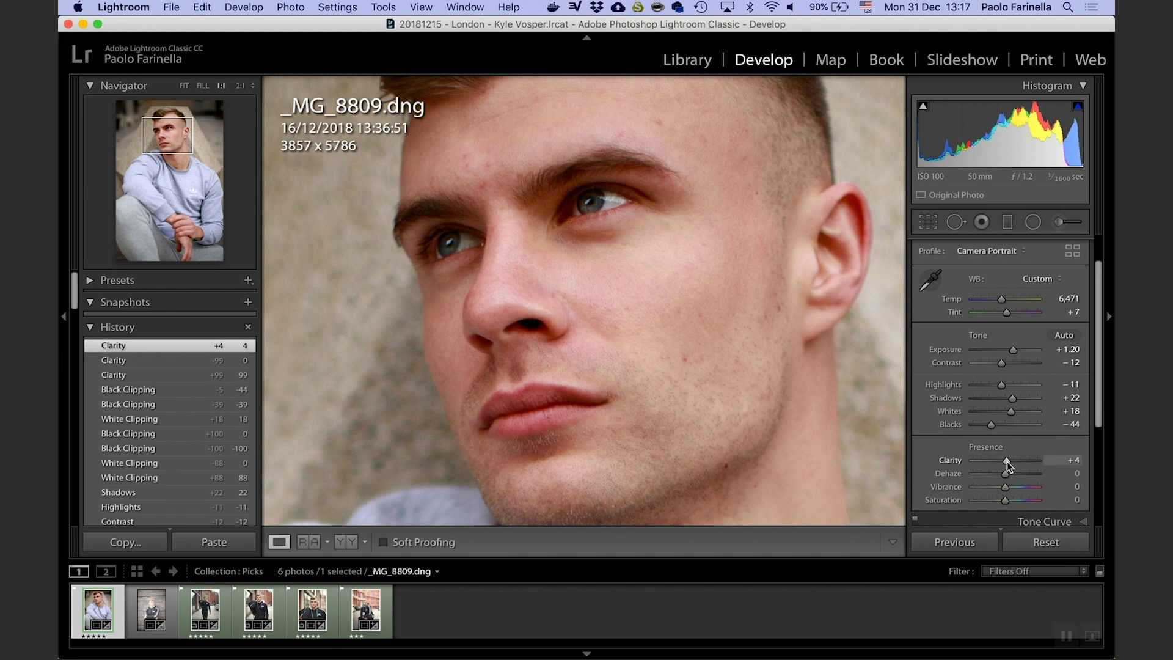
pyautogui.click(731, 349)
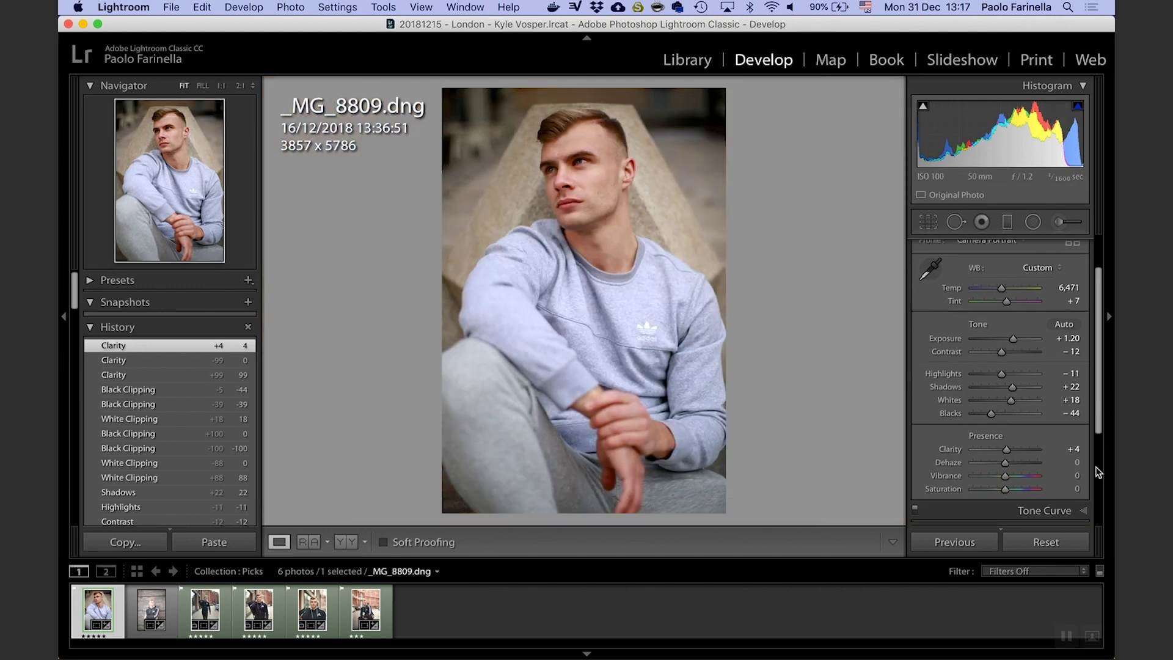
pyautogui.scroll(-2, 1103, 468)
# - Set Vibrance to +26 and Saturation to -17
pyautogui.moveTo(1099, 432); pyautogui.dragTo(1100, 467)
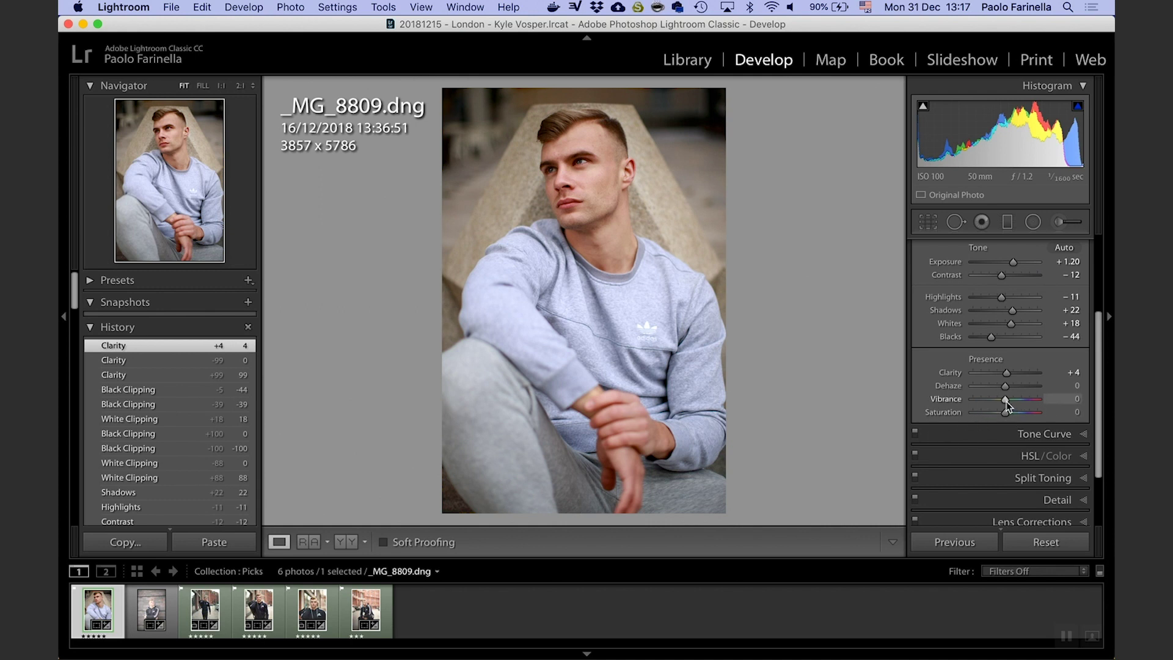
pyautogui.moveTo(1007, 402); pyautogui.dragTo(1014, 402)
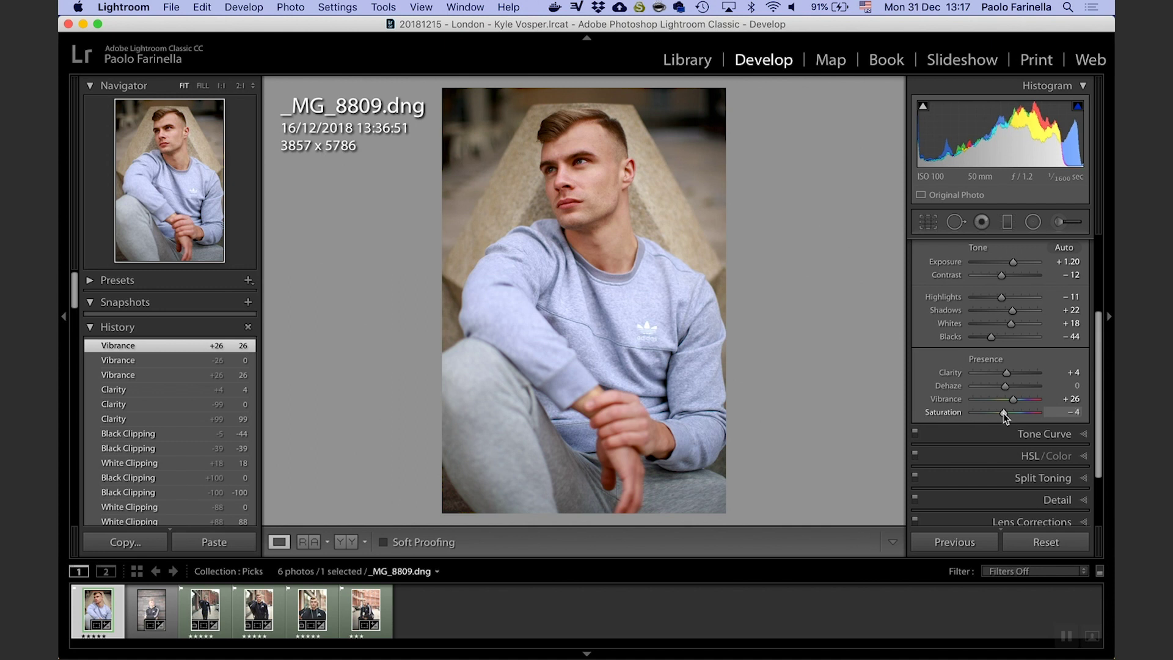
pyautogui.moveTo(1003, 413); pyautogui.dragTo(1000, 413)
pyautogui.moveTo(1000, 413); pyautogui.dragTo(1000, 413)
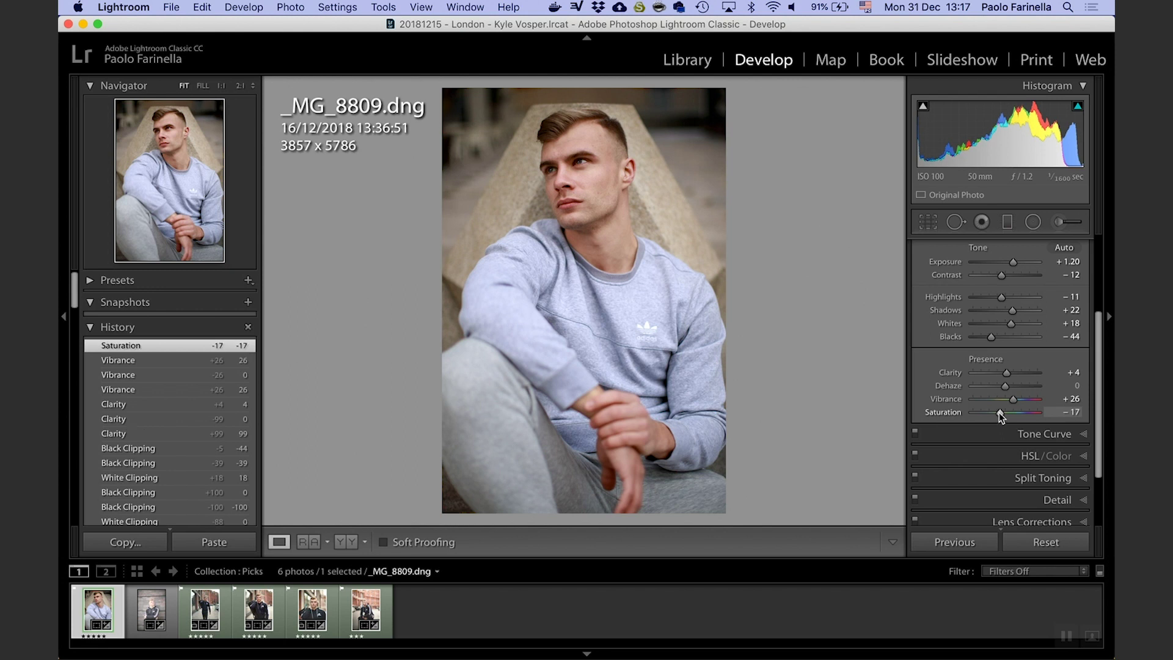
# - Lower Highlights to -15 and refine Exposure to +1.15
pyautogui.click(1068, 261)
pyautogui.press('Down')
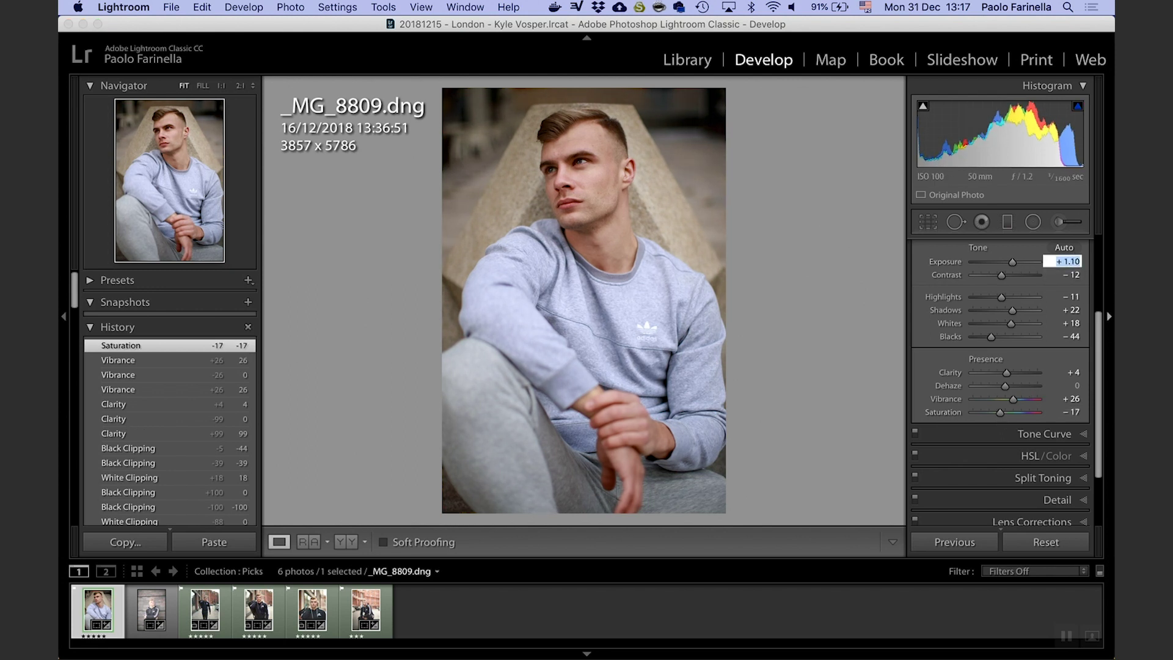
pyautogui.press('Return')
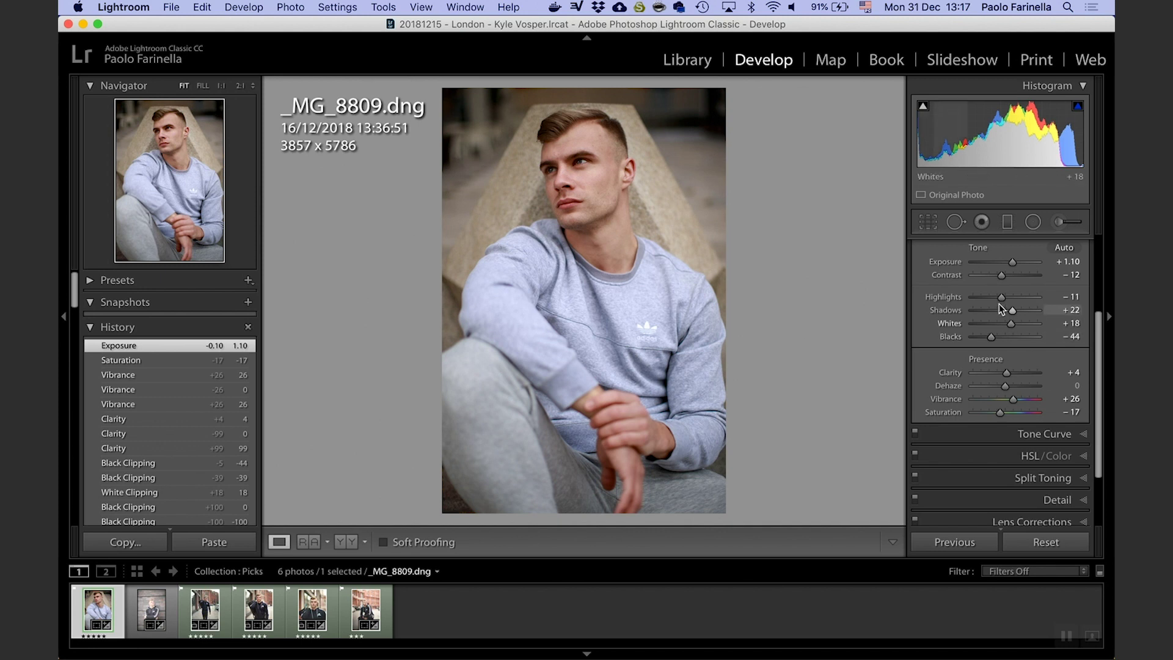
pyautogui.moveTo(1000, 300); pyautogui.dragTo(999, 299)
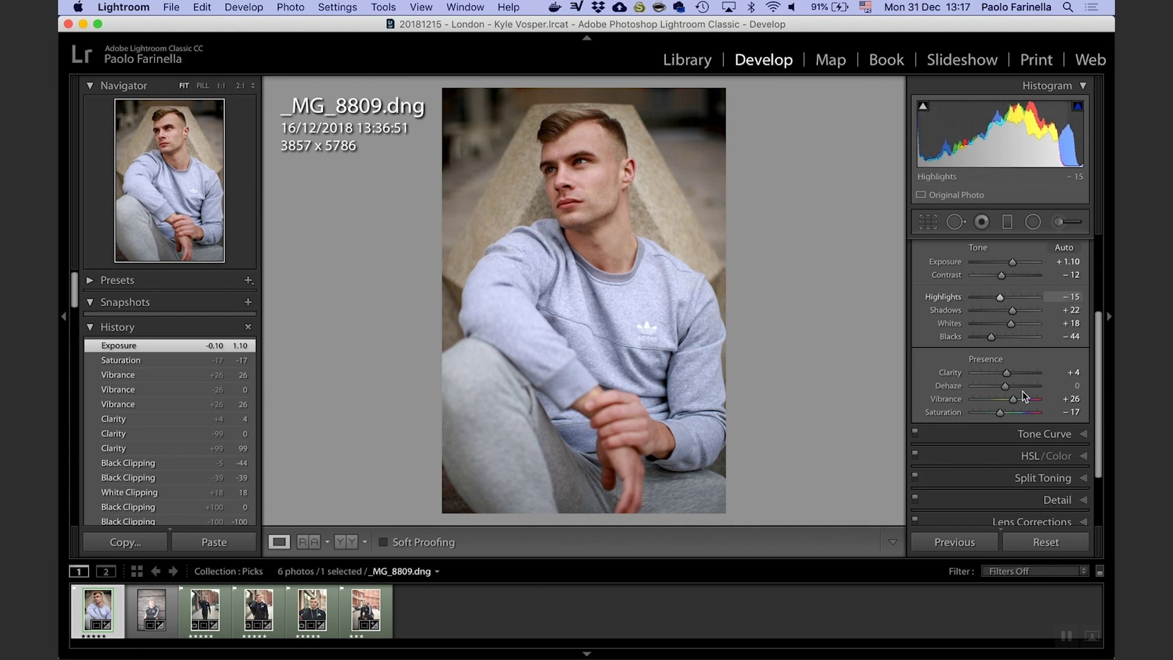
pyautogui.moveTo(1012, 263); pyautogui.dragTo(1014, 264)
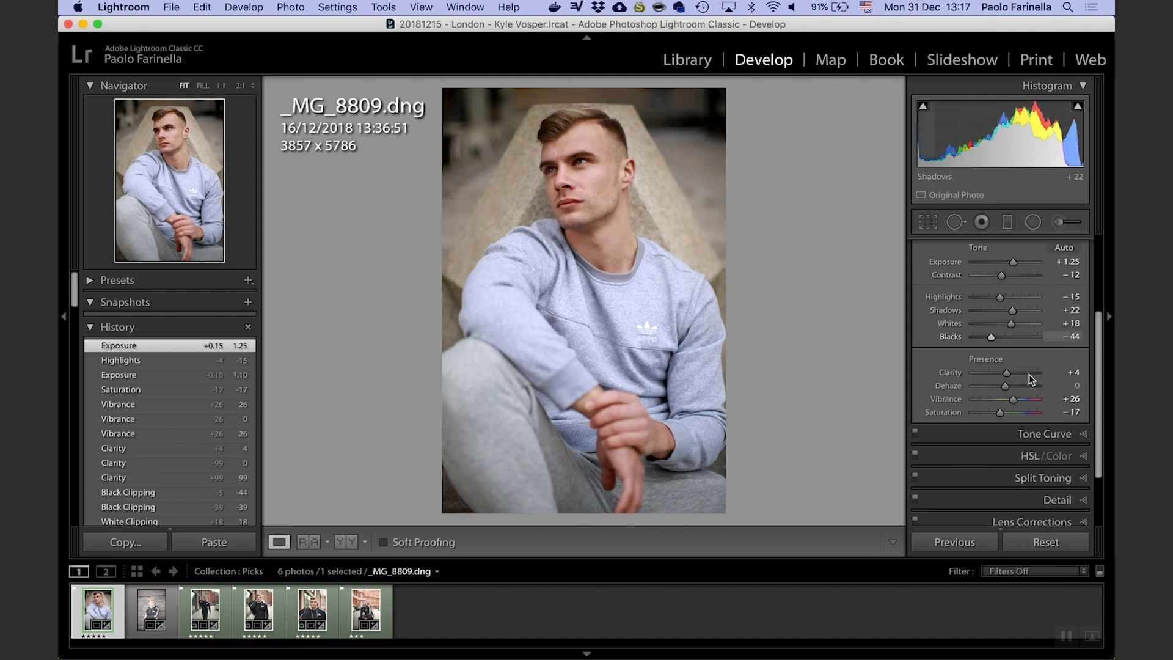
pyautogui.click(1073, 274)
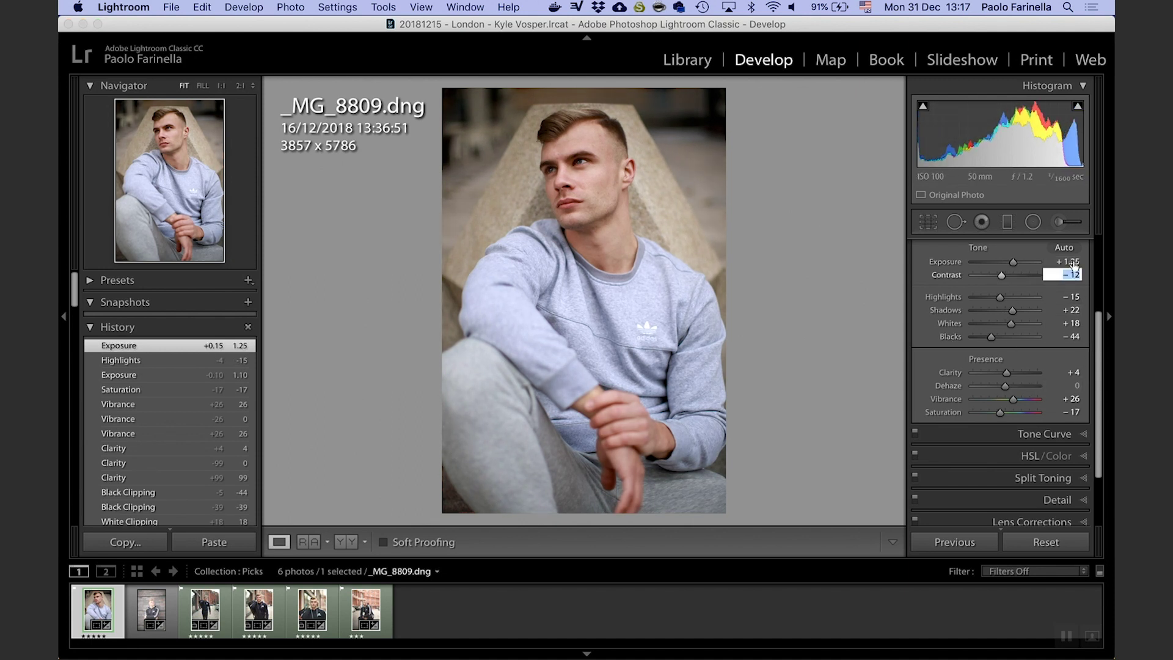
pyautogui.click(1073, 263)
pyautogui.write('1.15')
pyautogui.press('Return')
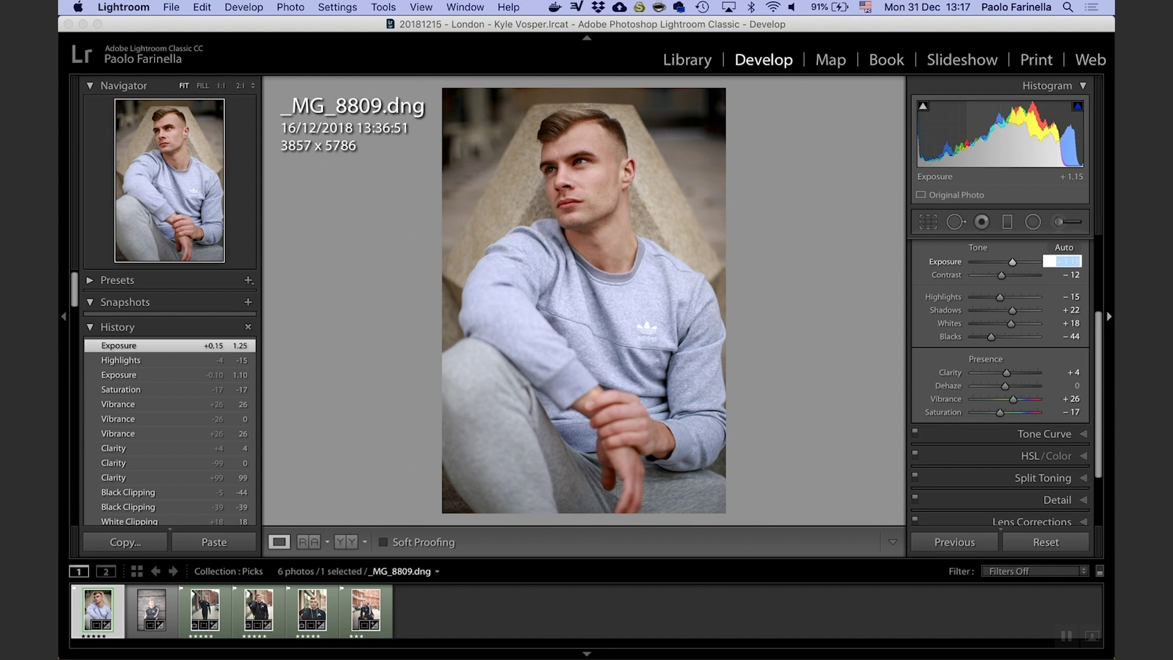
pyautogui.click(1071, 435)
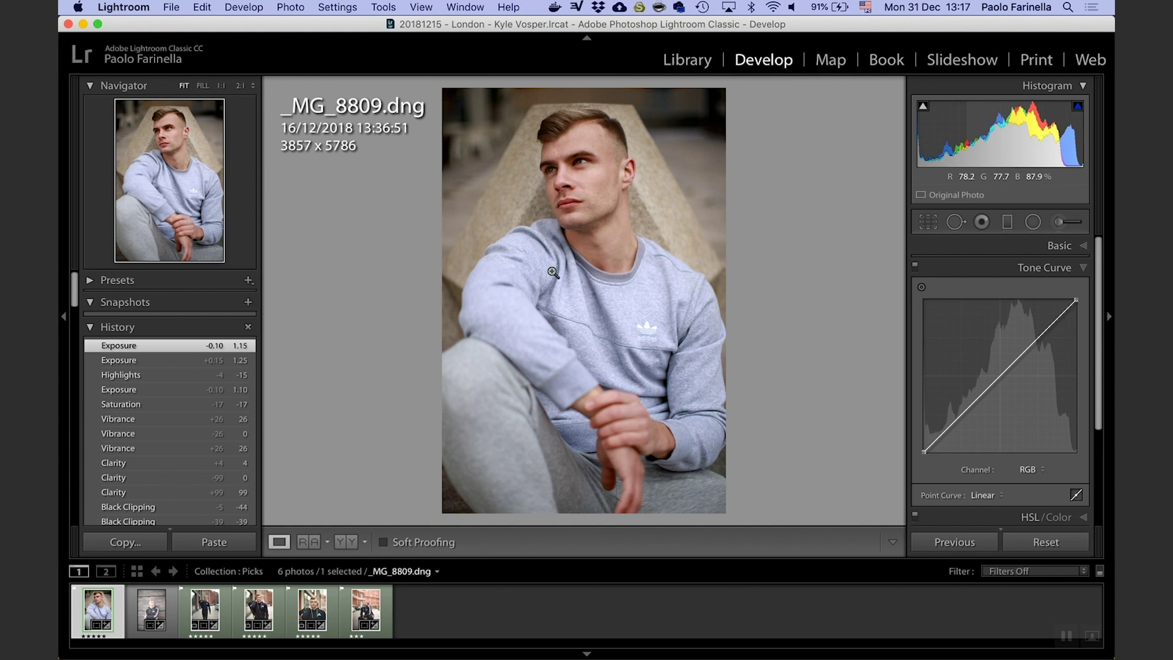
# - Anchor the tone curve's midtones and lift its black point to about 16.5% for faded shadows
pyautogui.click(1001, 376)
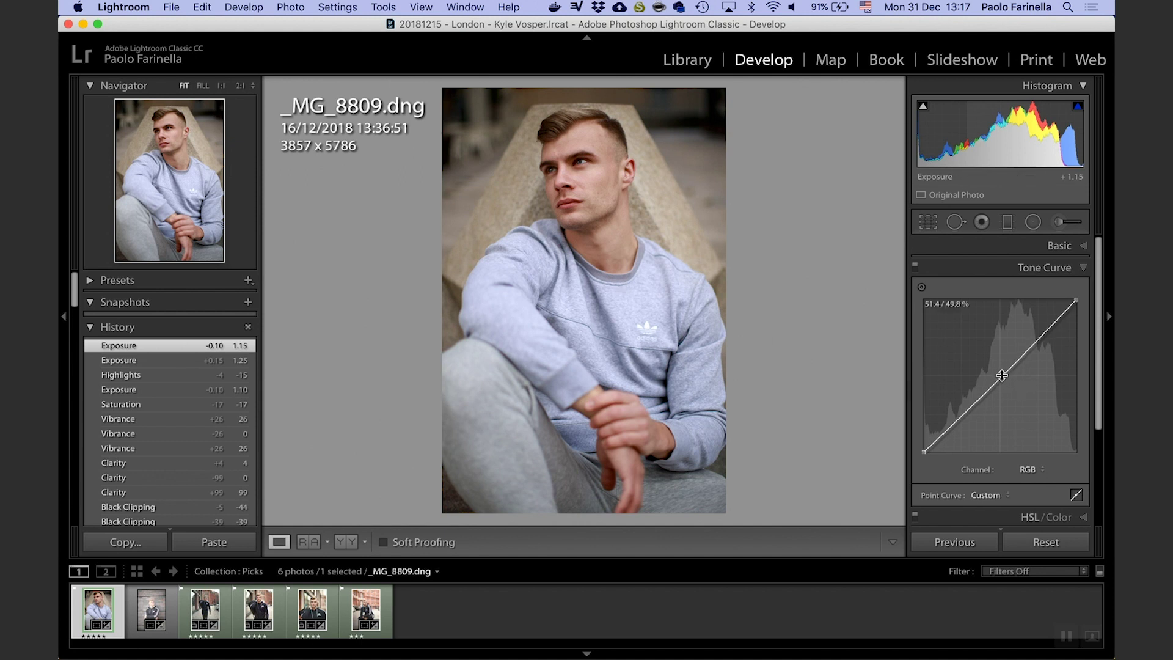
pyautogui.doubleClick(1001, 376)
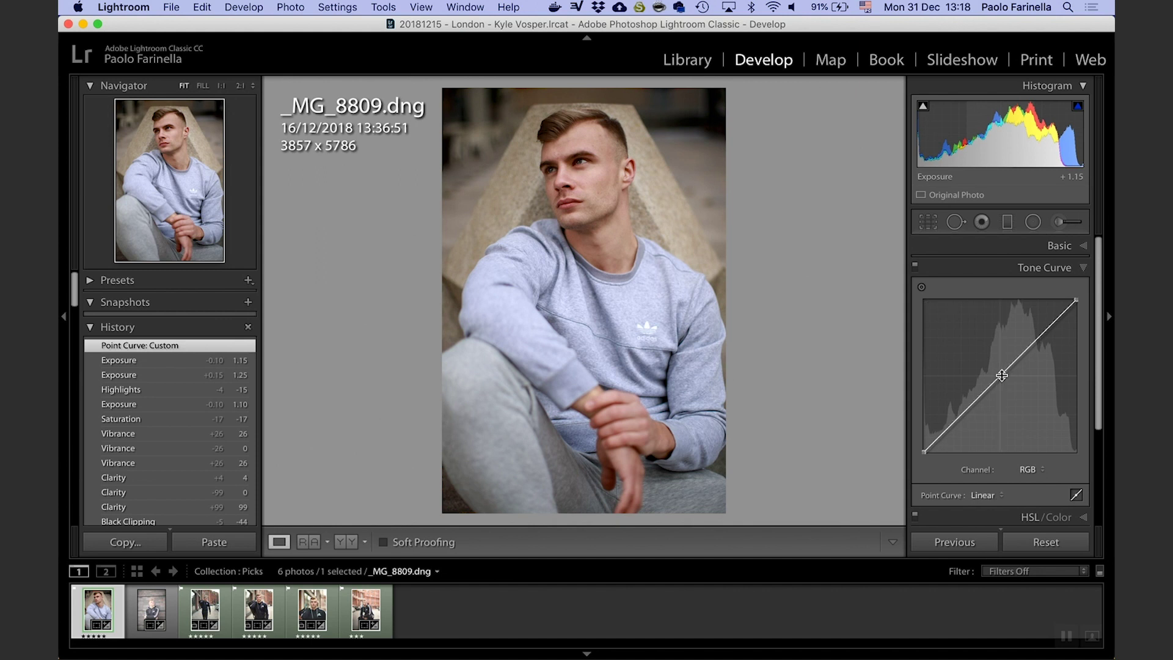
pyautogui.click(1002, 376)
pyautogui.moveTo(1002, 376); pyautogui.dragTo(1005, 370)
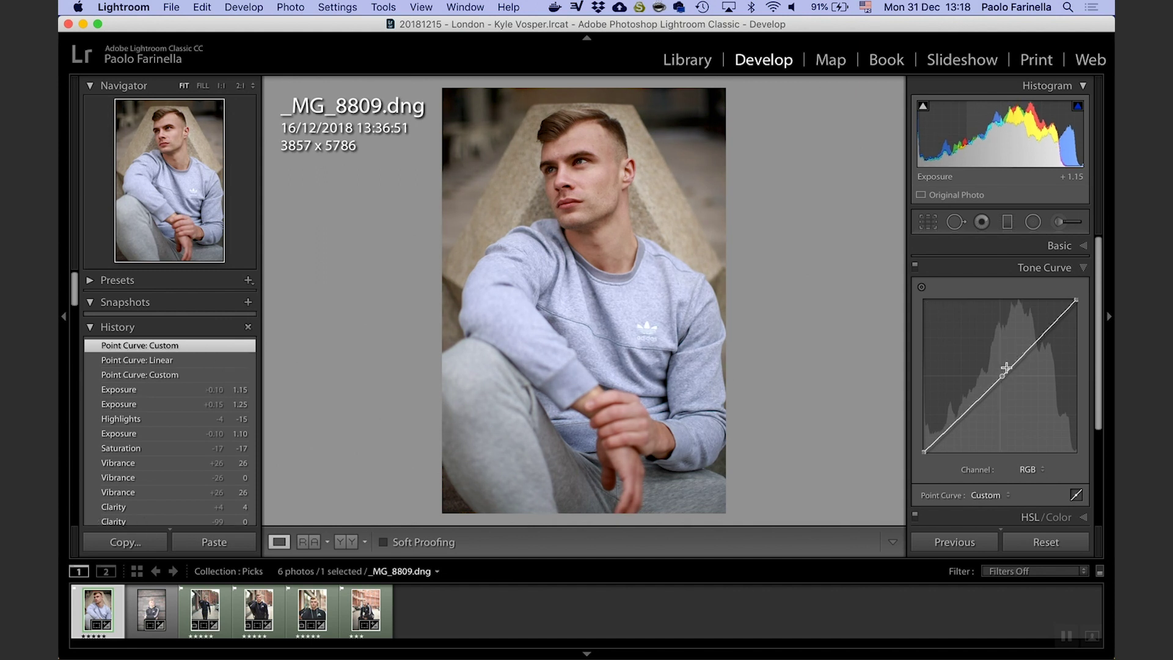
pyautogui.doubleClick(1003, 376)
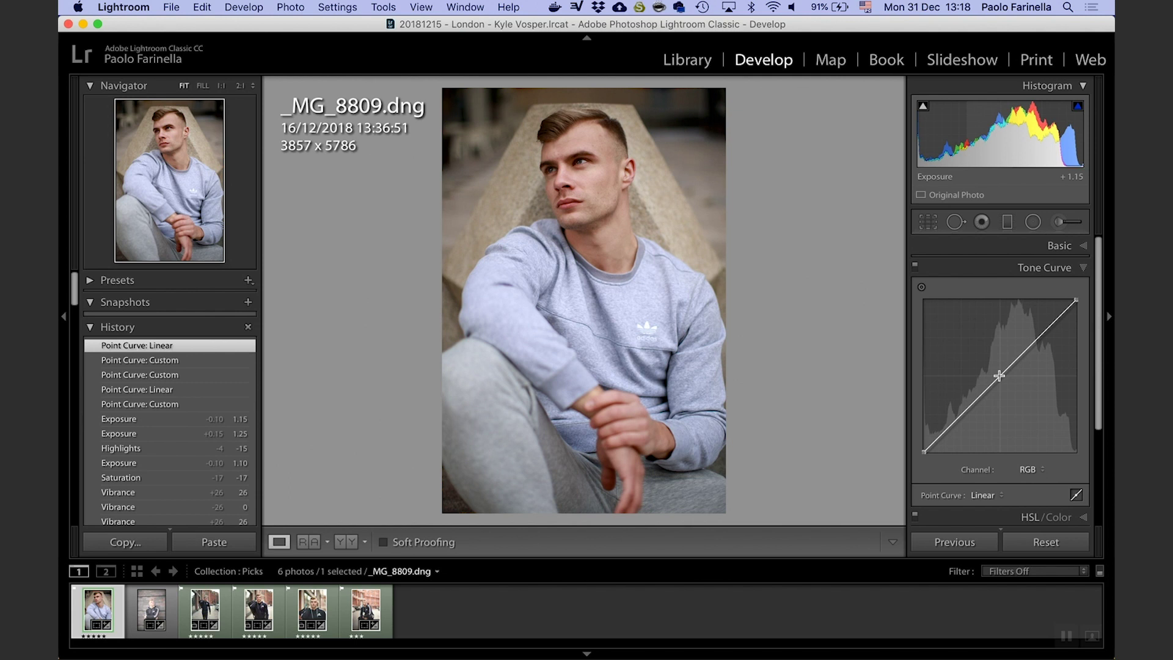
pyautogui.click(1000, 376)
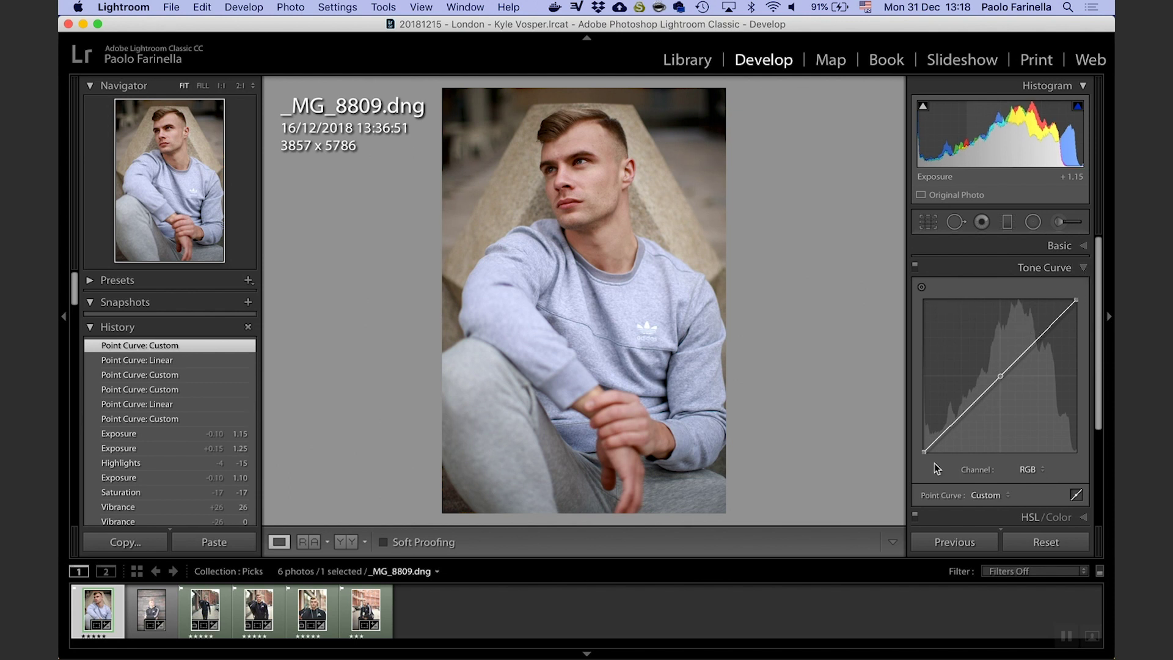
pyautogui.moveTo(924, 453); pyautogui.dragTo(921, 386)
pyautogui.doubleClick(921, 385)
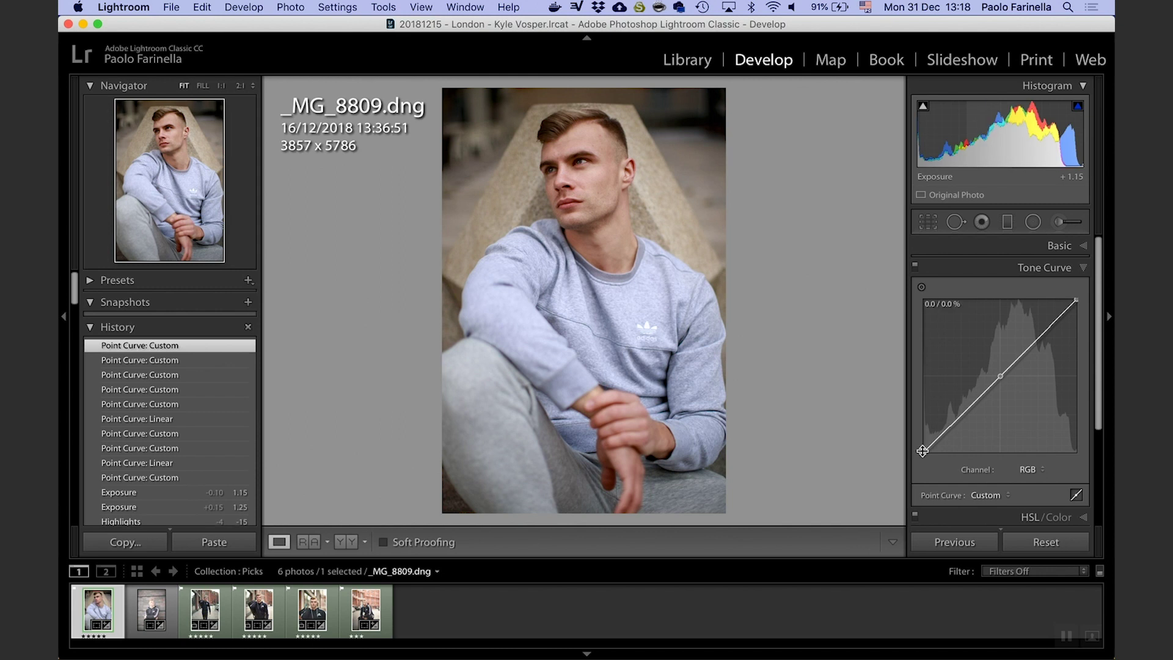
pyautogui.moveTo(923, 451)
pyautogui.mouseDown()
pyautogui.moveTo(923, 397)
pyautogui.moveTo(922, 453)
pyautogui.moveTo(907, 429)
pyautogui.moveTo(916, 428)
pyautogui.mouseUp()
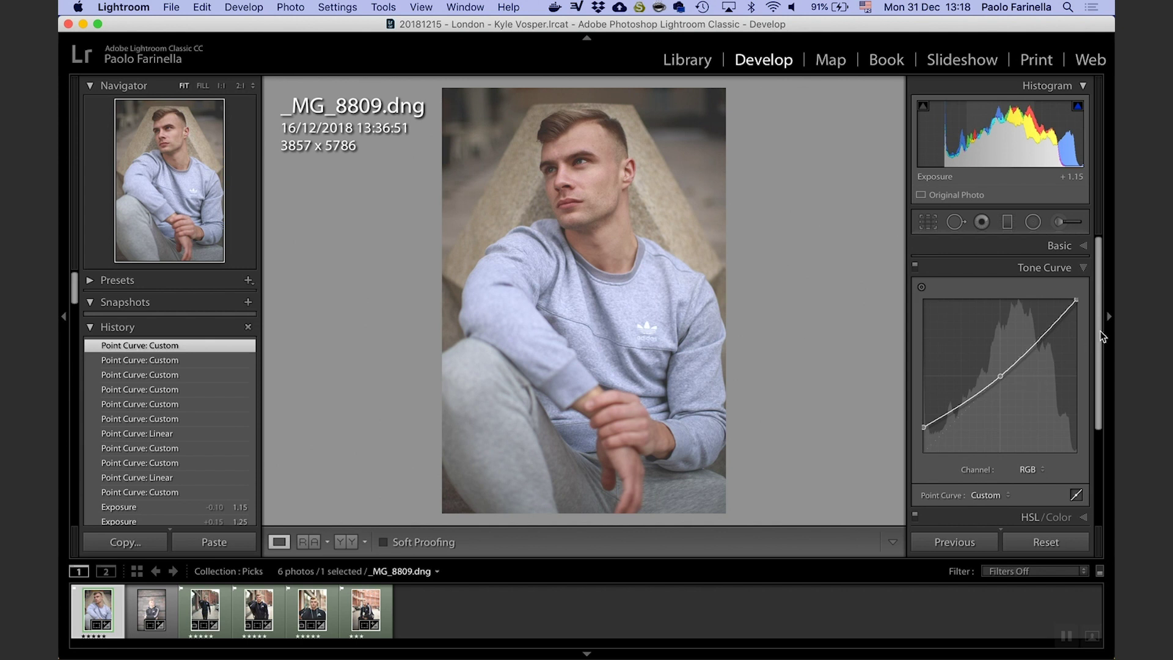
pyautogui.moveTo(1100, 331); pyautogui.dragTo(1100, 284)
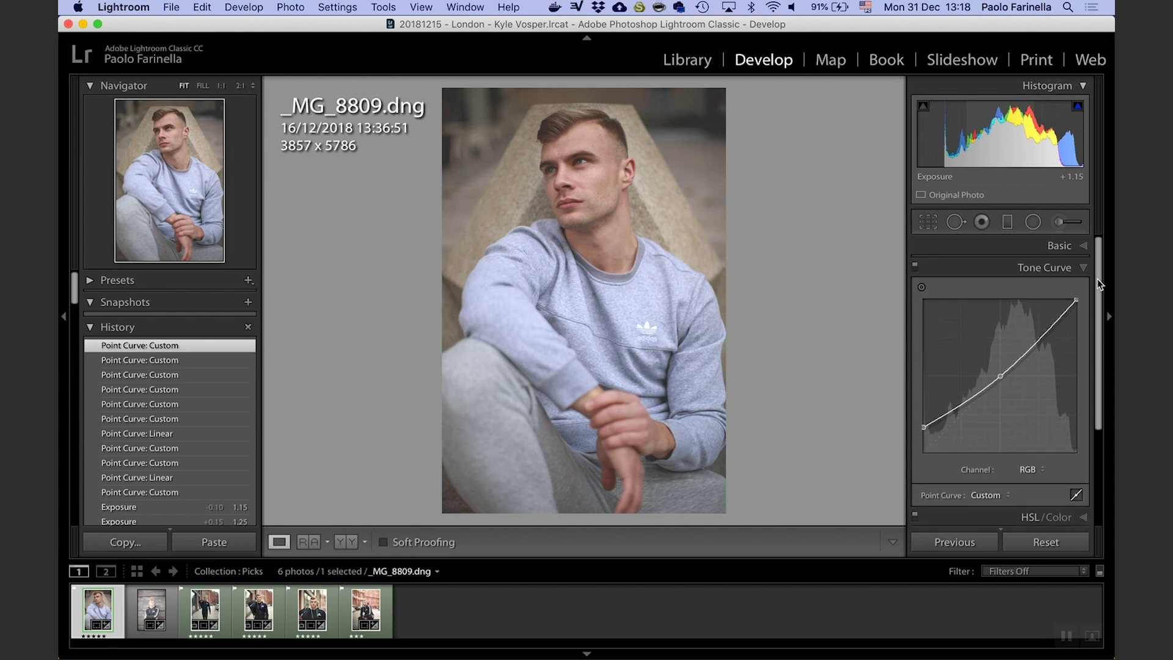
pyautogui.click(1084, 246)
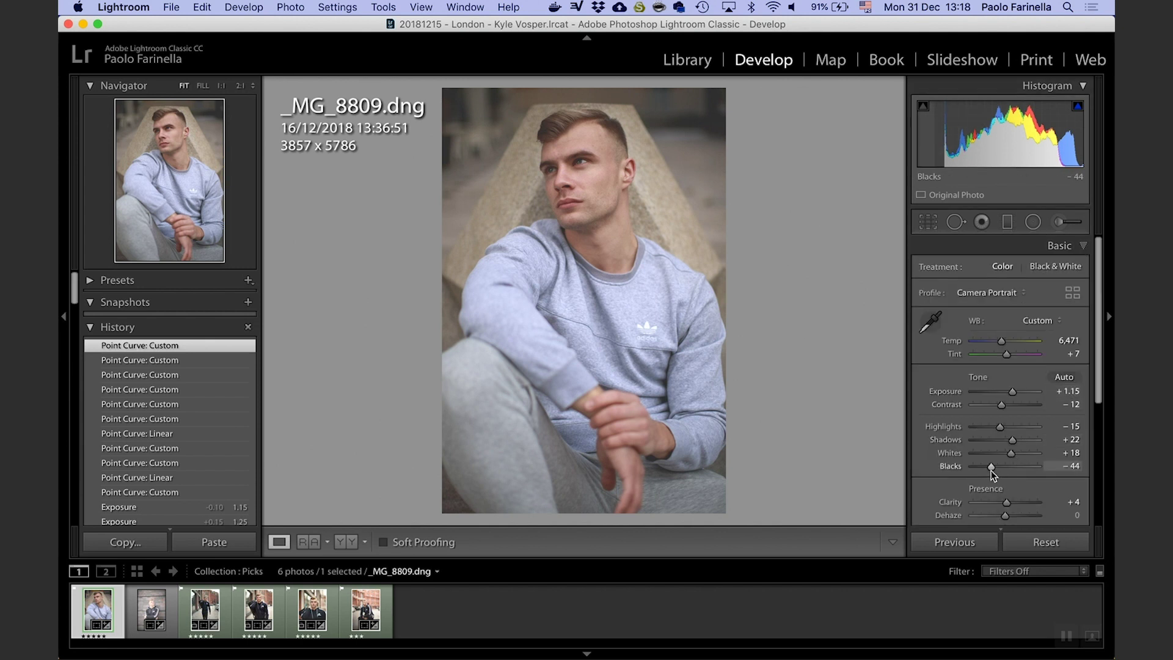
# - Deepen Blacks to -49 and ease Saturation to -15
pyautogui.moveTo(990, 468); pyautogui.dragTo(989, 468)
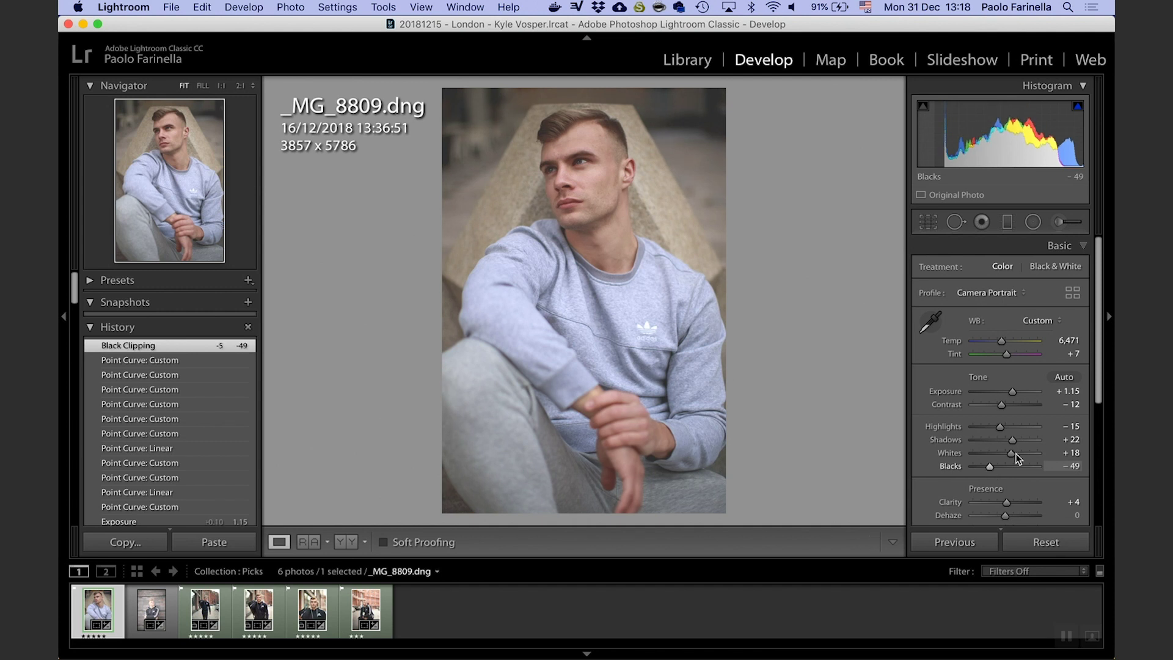
pyautogui.scroll(-4, 1037, 417)
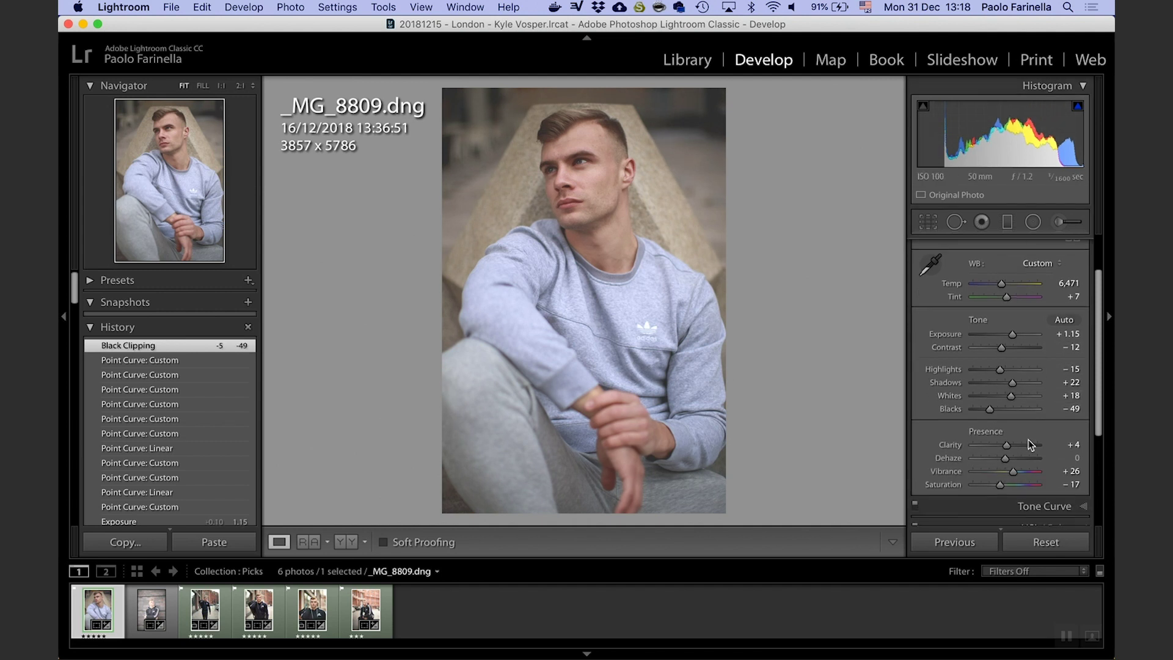
pyautogui.moveTo(1000, 487); pyautogui.dragTo(1001, 489)
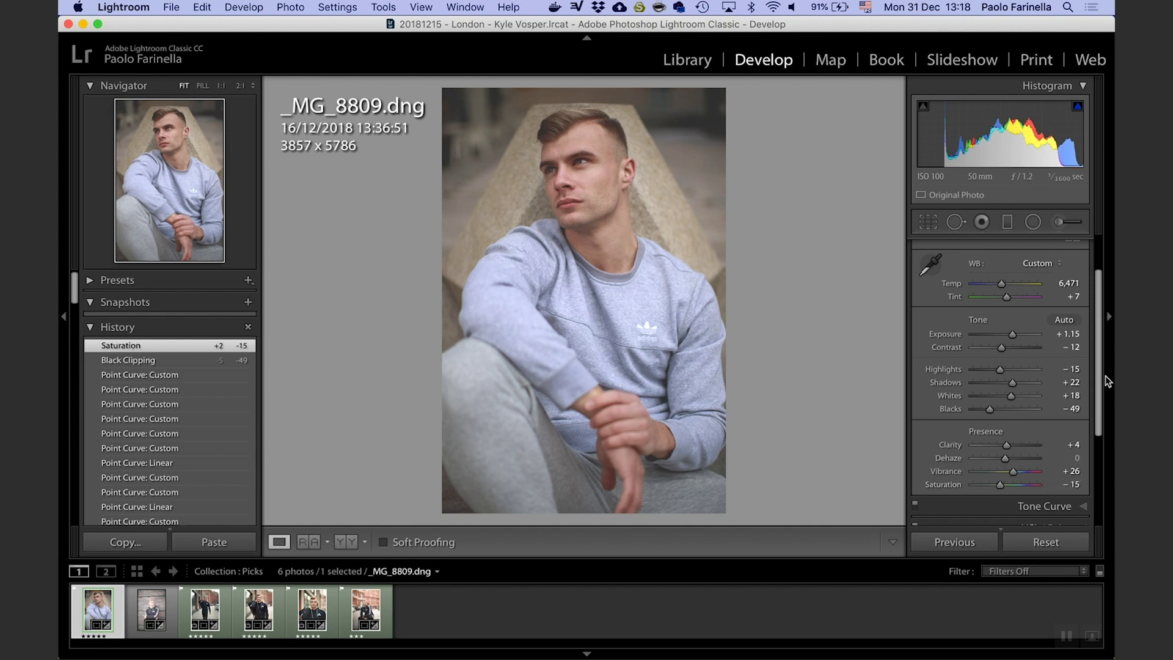
pyautogui.scroll(-5, 1100, 395)
# - Raise the tone curve's black point to about 14.5% for a stronger fade
pyautogui.click(1033, 379)
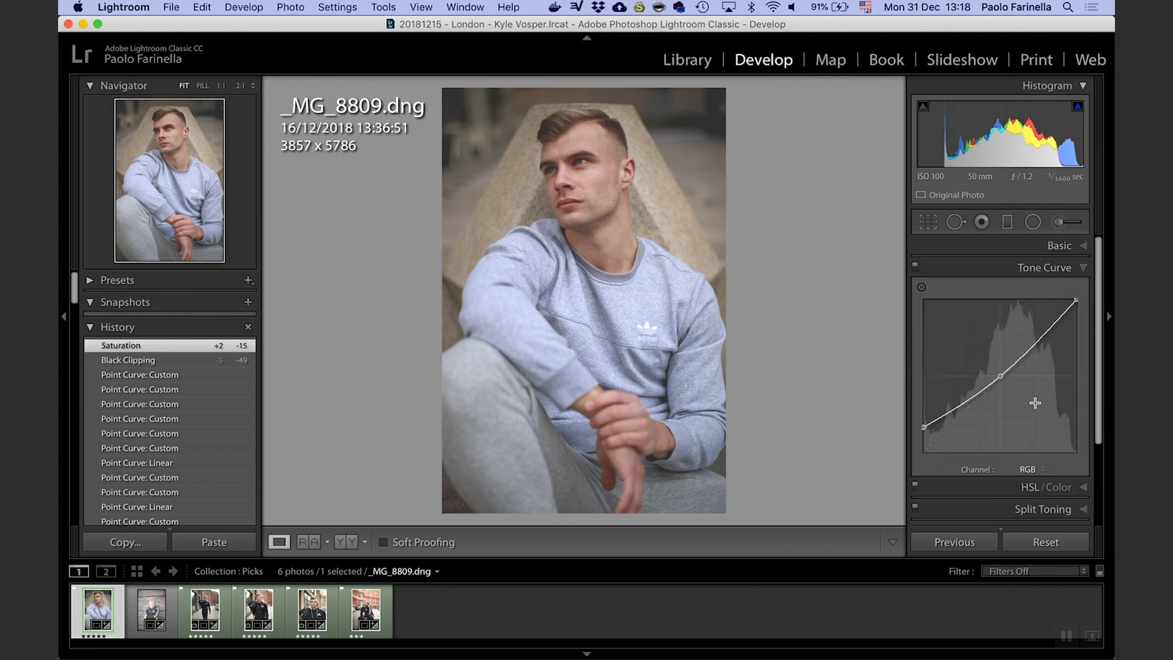
pyautogui.moveTo(924, 427); pyautogui.dragTo(922, 429)
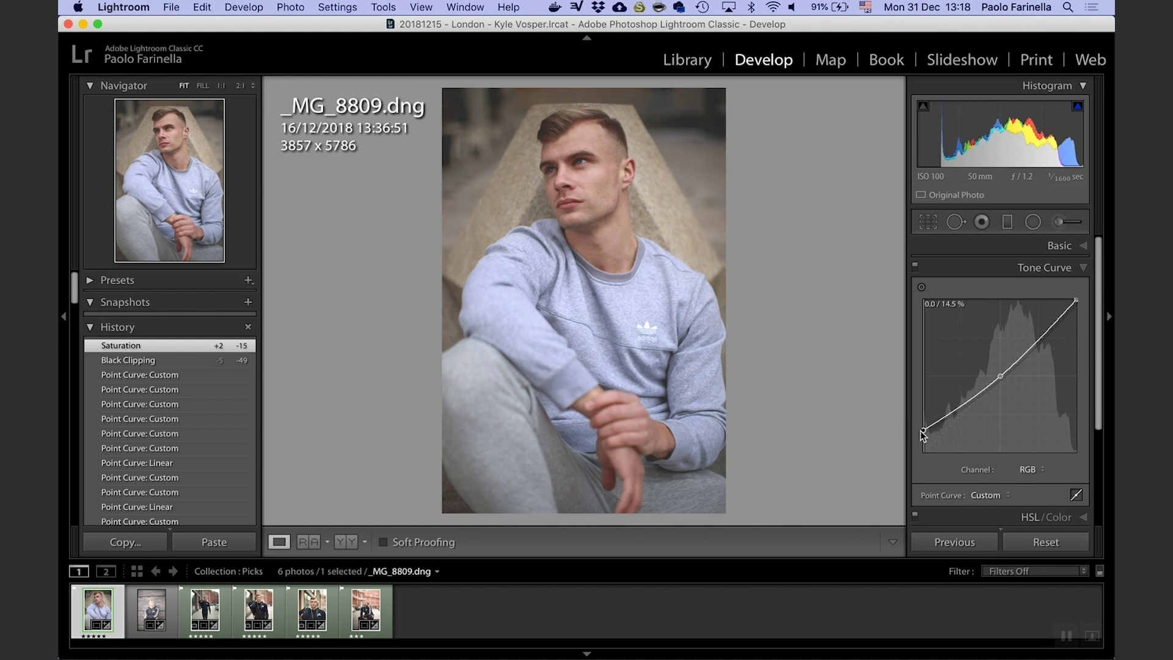
pyautogui.moveTo(921, 430); pyautogui.dragTo(921, 431)
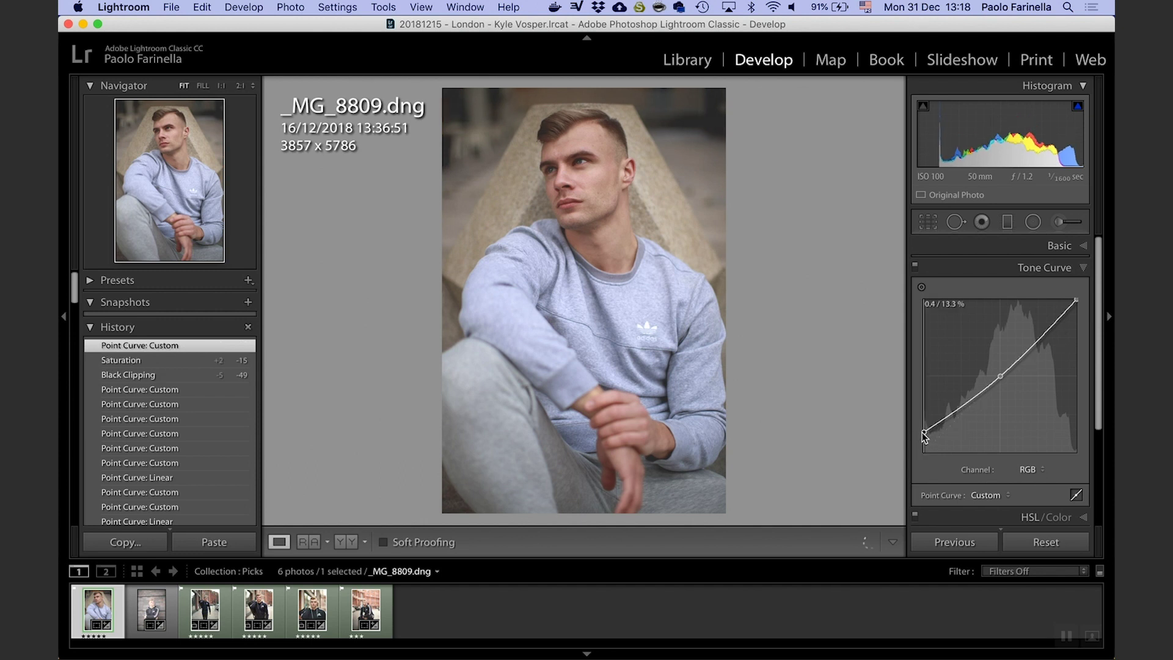
pyautogui.moveTo(924, 435); pyautogui.dragTo(924, 434)
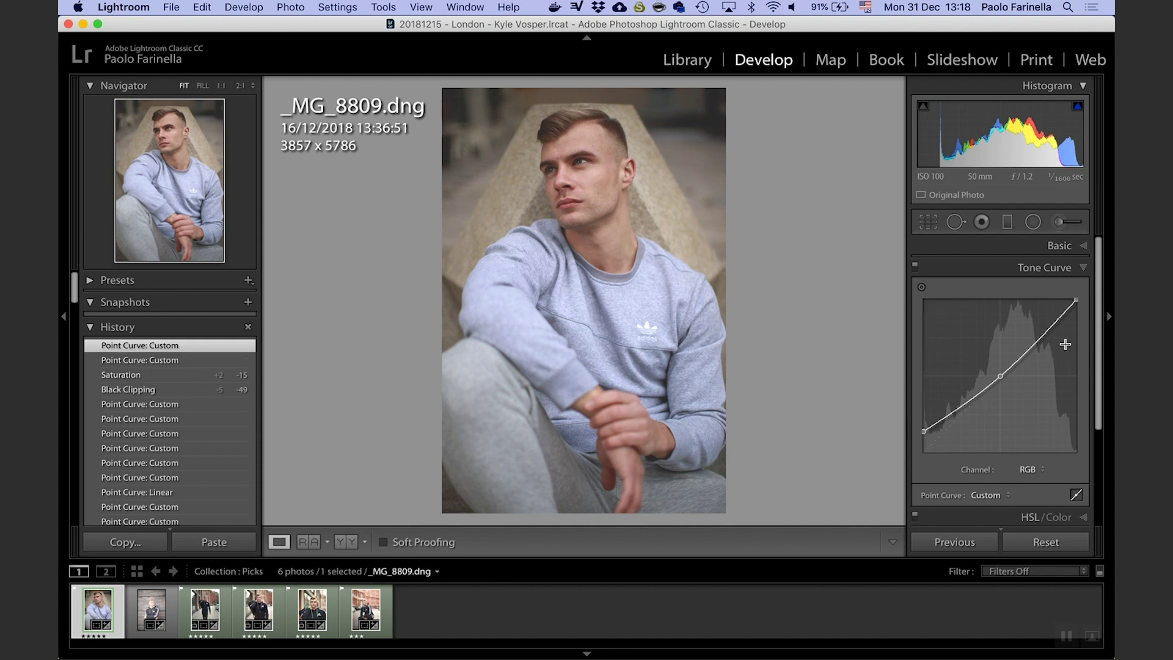
pyautogui.scroll(-3, 1068, 348)
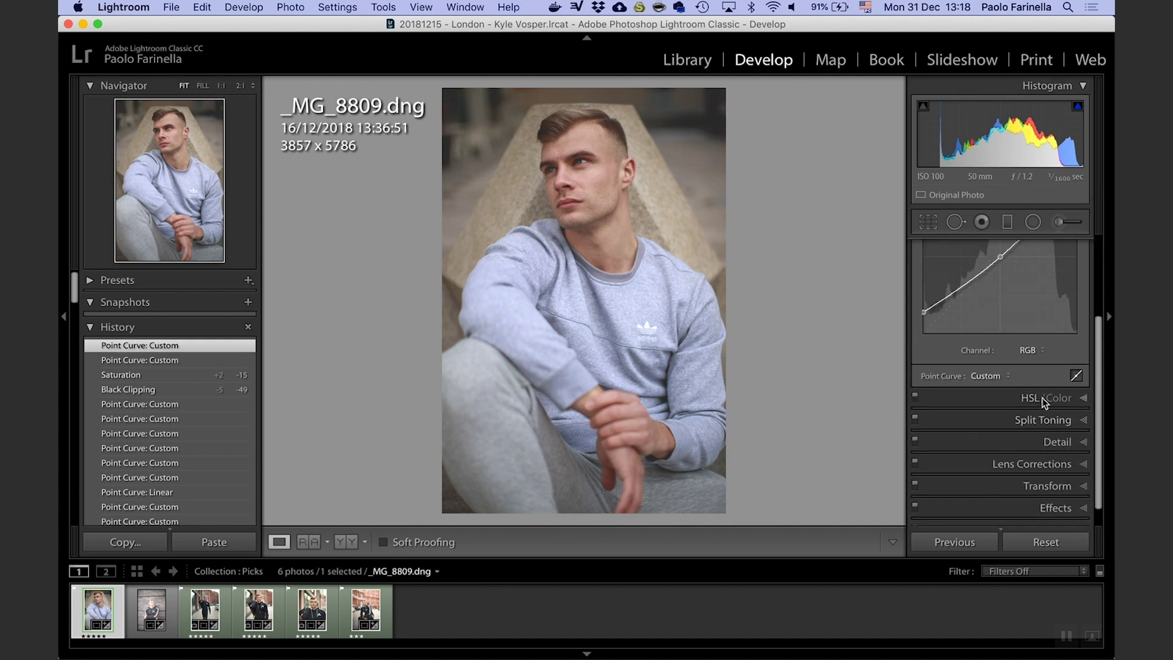
# - Give the split-toning highlights a faint warm tint at hue 37, saturation 4
pyautogui.click(1056, 422)
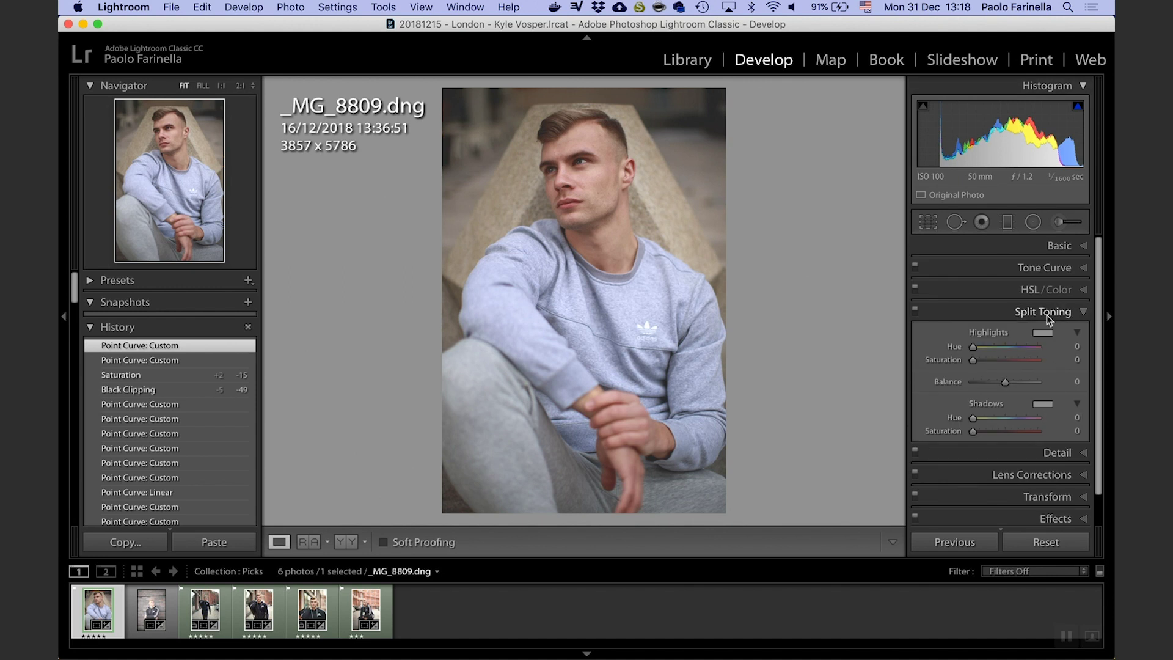
pyautogui.click(1040, 335)
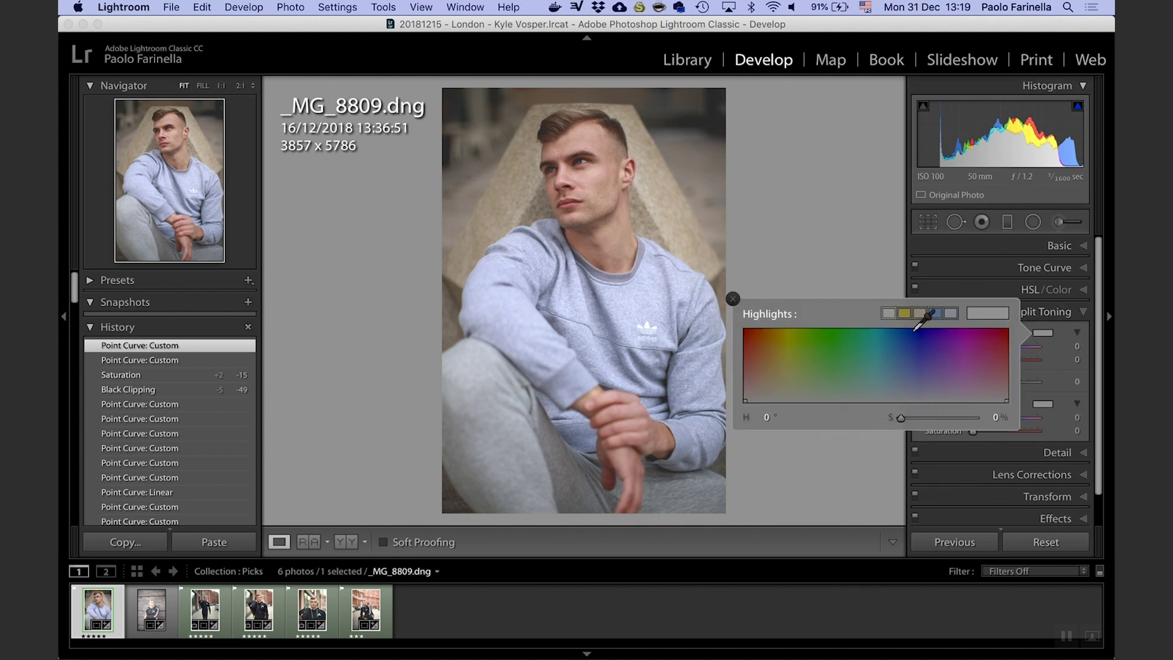
pyautogui.click(920, 313)
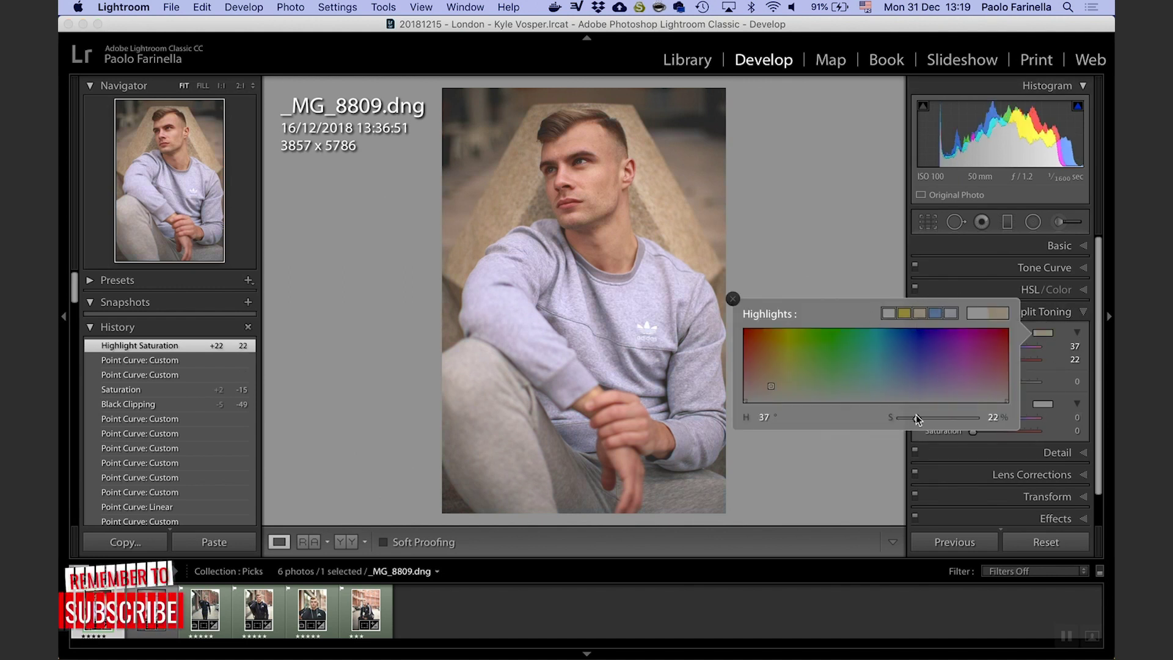
pyautogui.moveTo(918, 418); pyautogui.dragTo(899, 418)
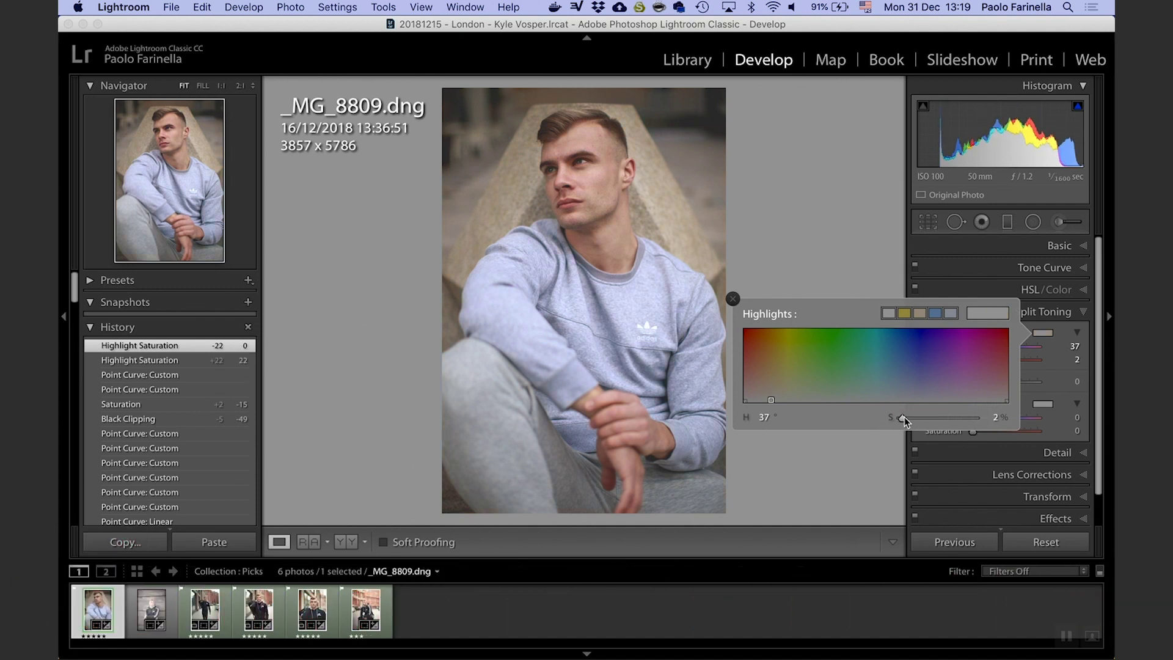
pyautogui.click(905, 417)
pyautogui.click(904, 416)
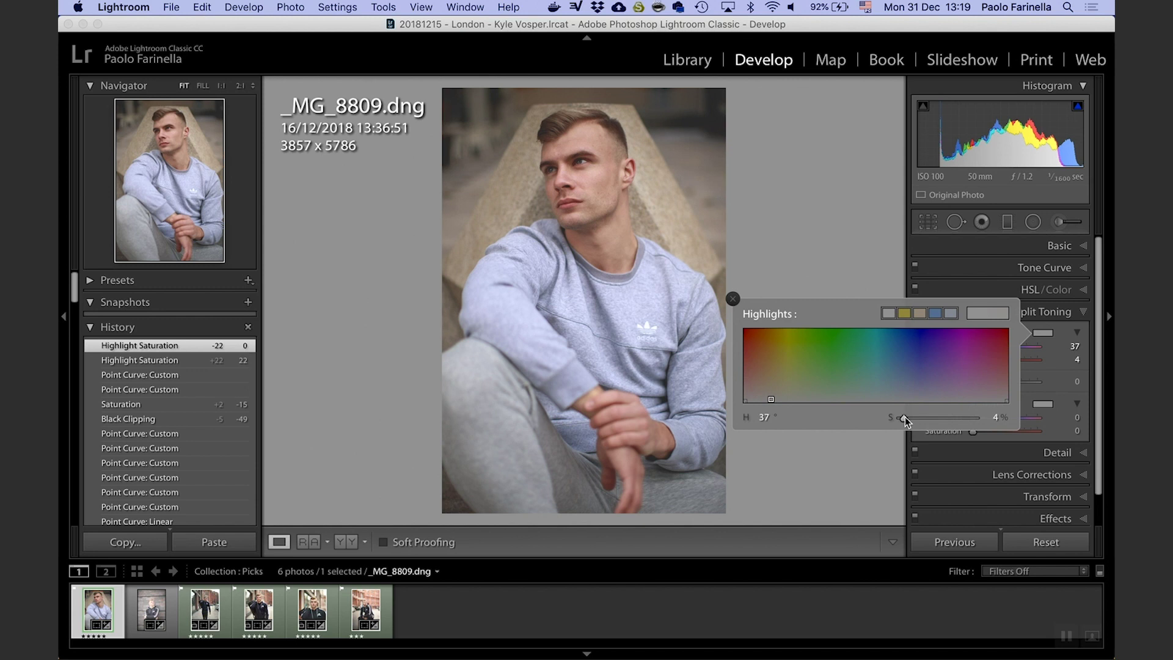
# - Tint the shadows cool blue at hue 215, saturation 6
pyautogui.click(1044, 404)
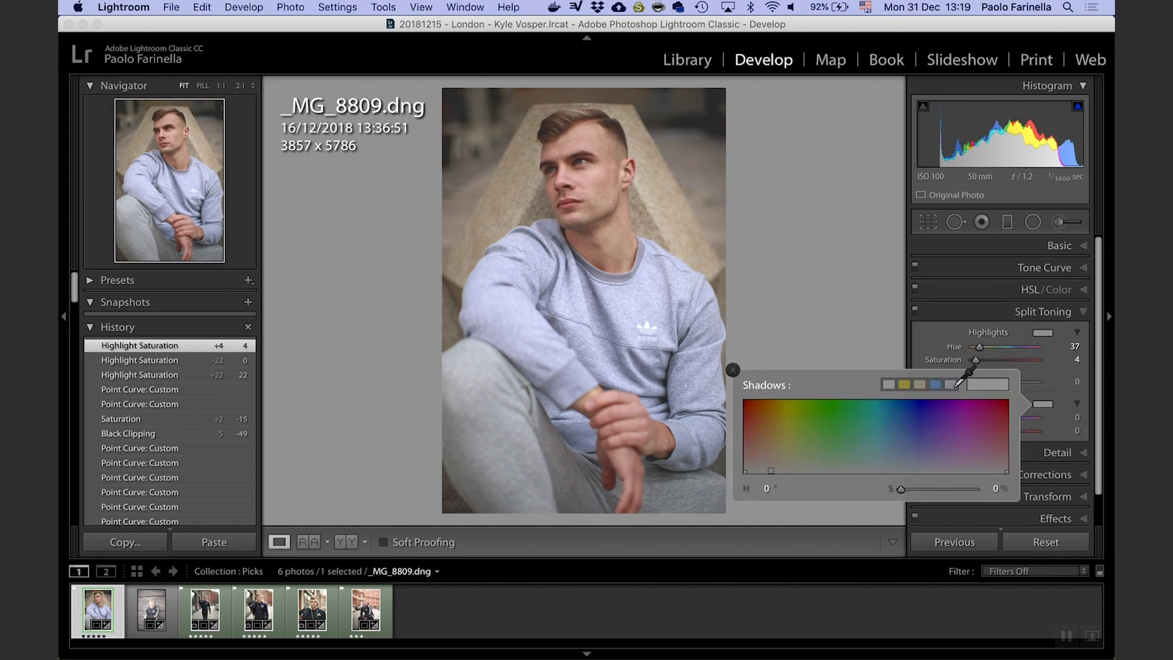
pyautogui.moveTo(982, 471); pyautogui.dragTo(905, 492)
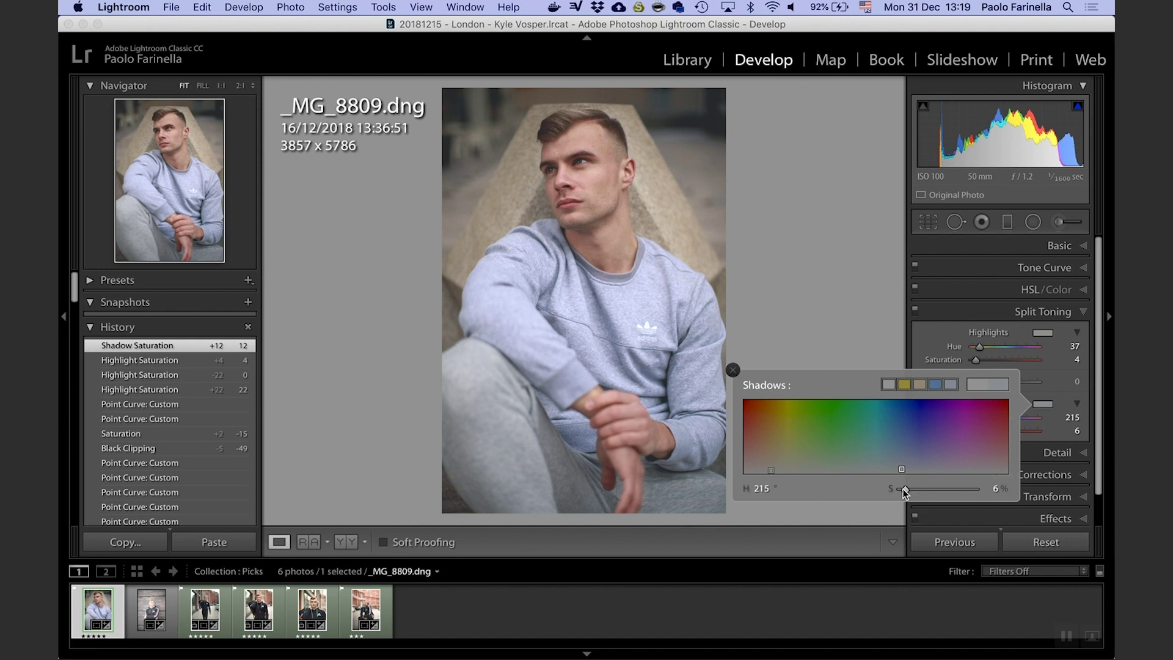
pyautogui.click(733, 369)
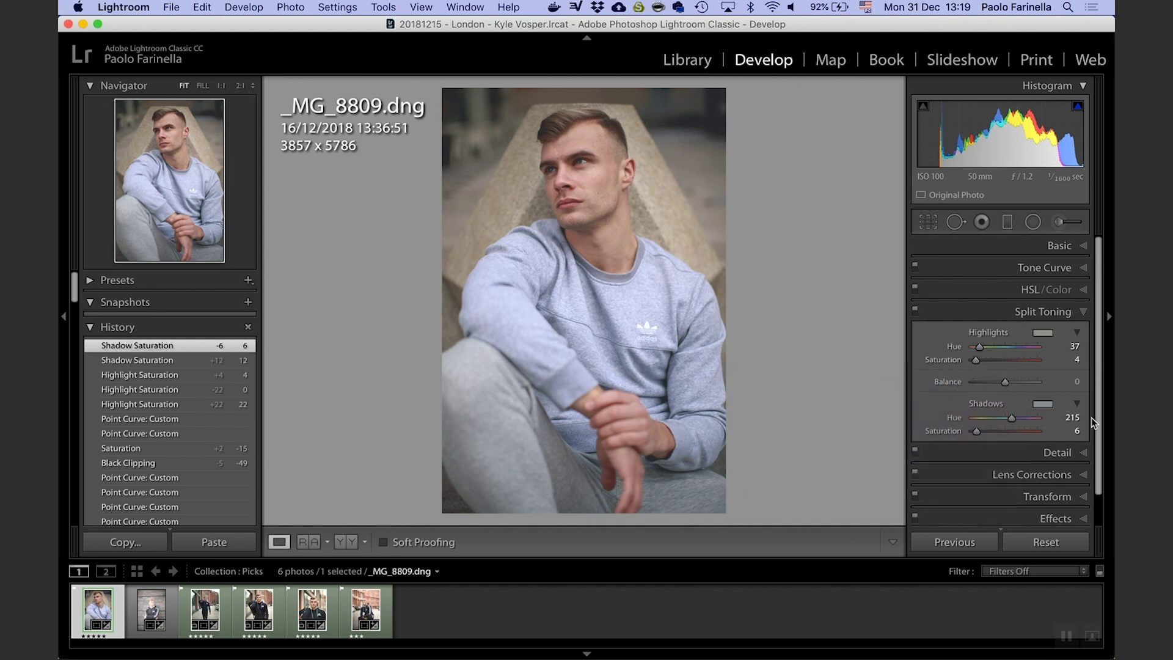
pyautogui.click(1060, 453)
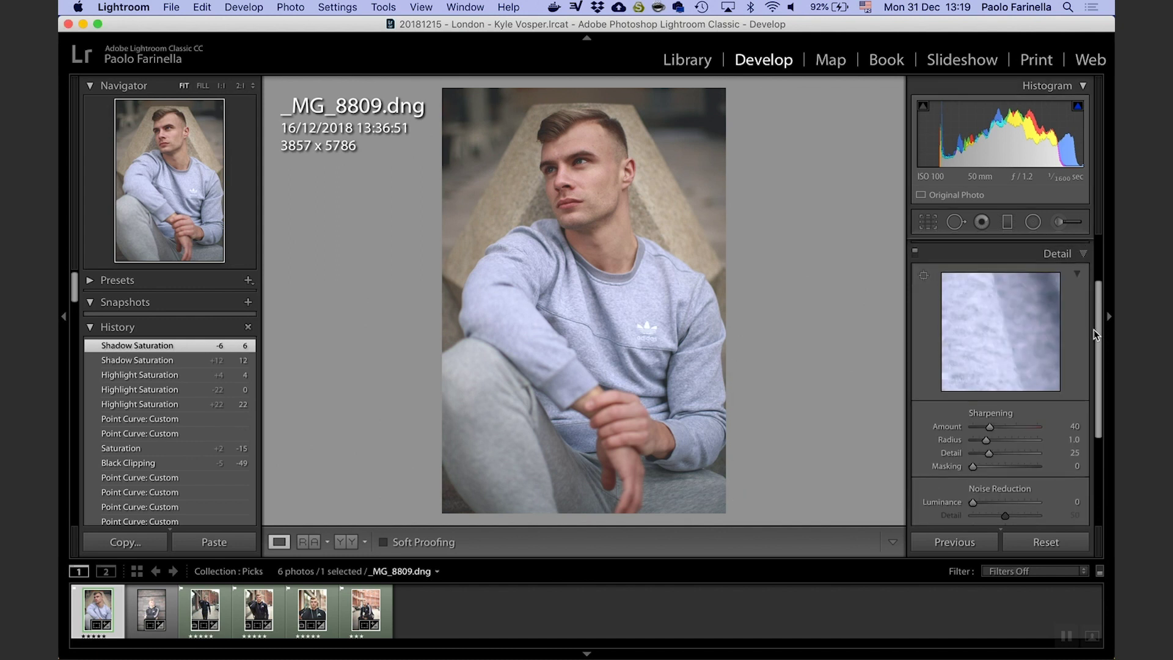
# - Aim the detail preview at the eye and raise sharpening Masking to 91 while viewing the mask
pyautogui.click(923, 277)
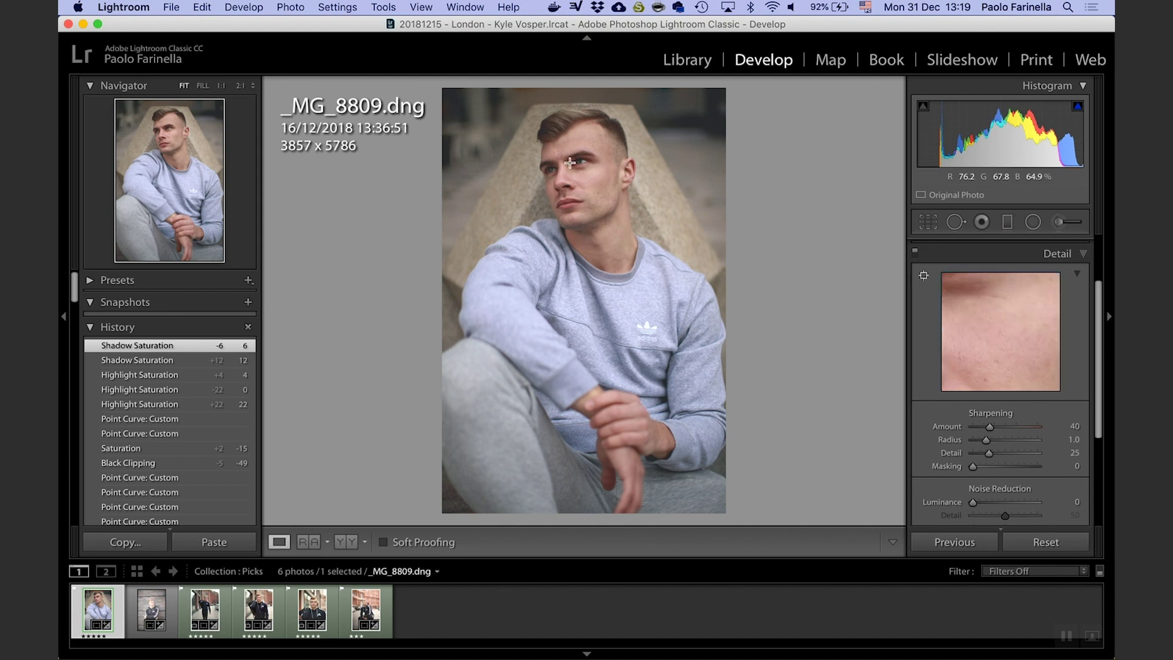
pyautogui.click(578, 164)
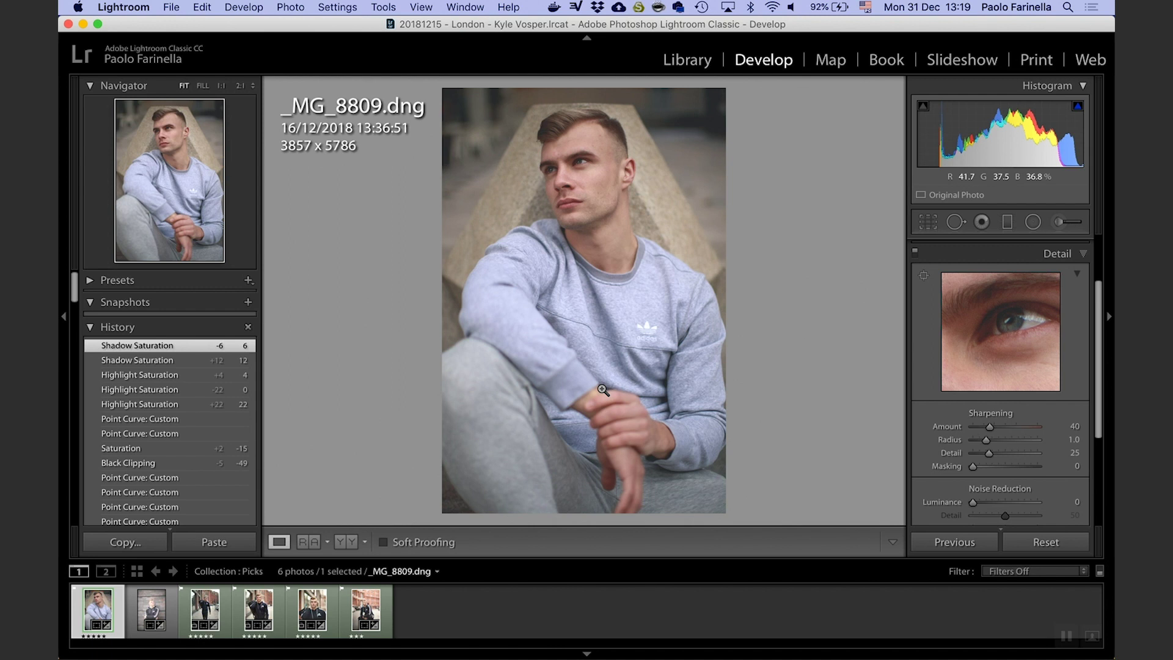
pyautogui.press('alt')
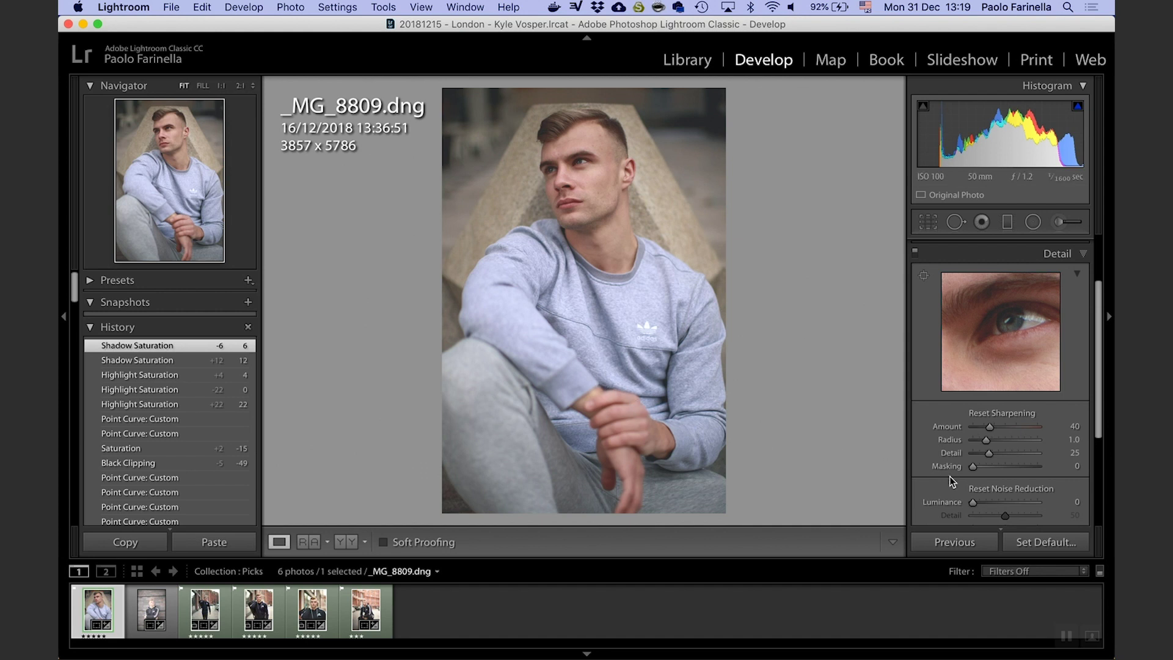
pyautogui.moveTo(977, 469); pyautogui.dragTo(1035, 469)
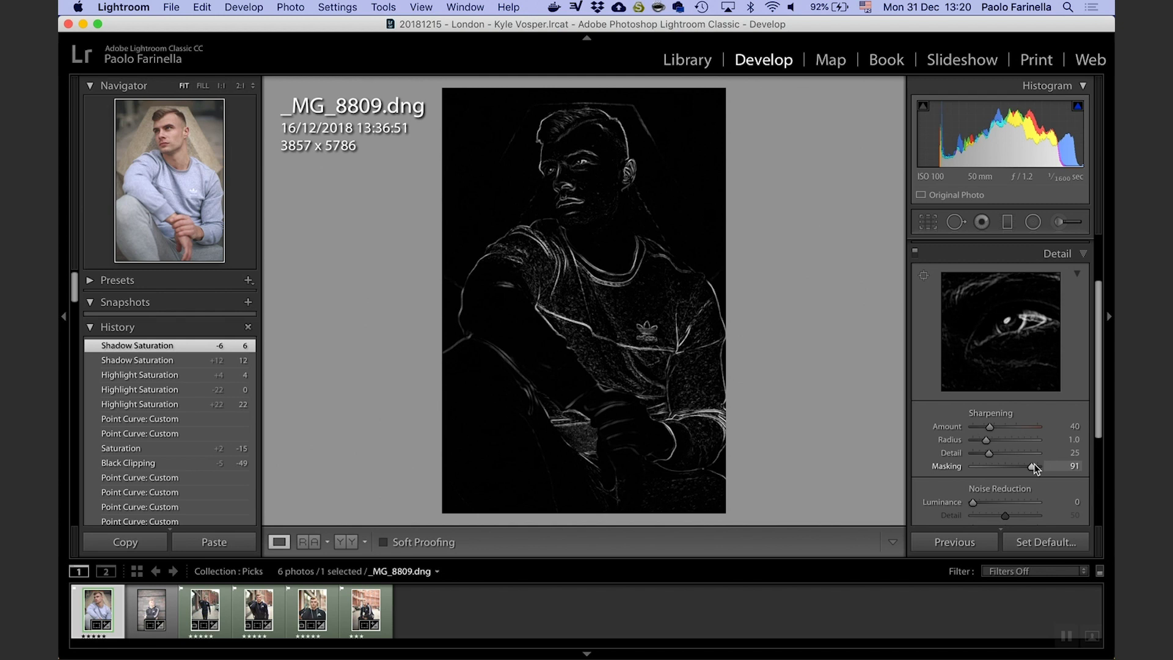
pyautogui.moveTo(1035, 469); pyautogui.dragTo(1034, 469)
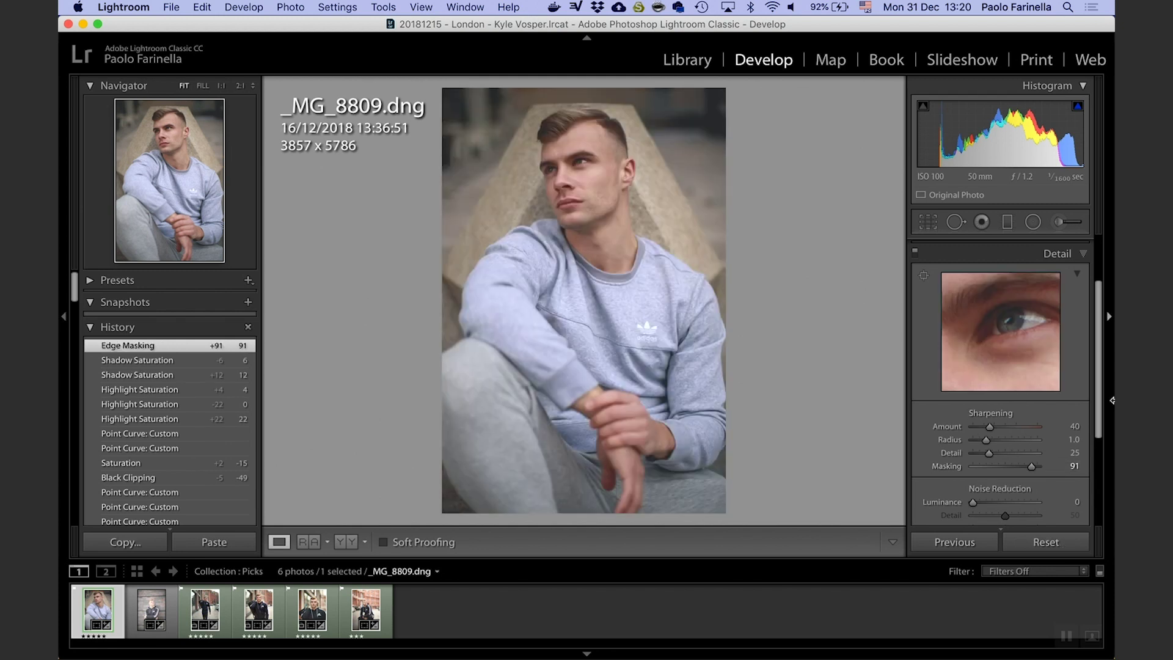
# - Inspect sharpening at 1:1 across the face, ear, neck and sweater, then return to Fit
pyautogui.moveTo(1099, 398); pyautogui.dragTo(1099, 429)
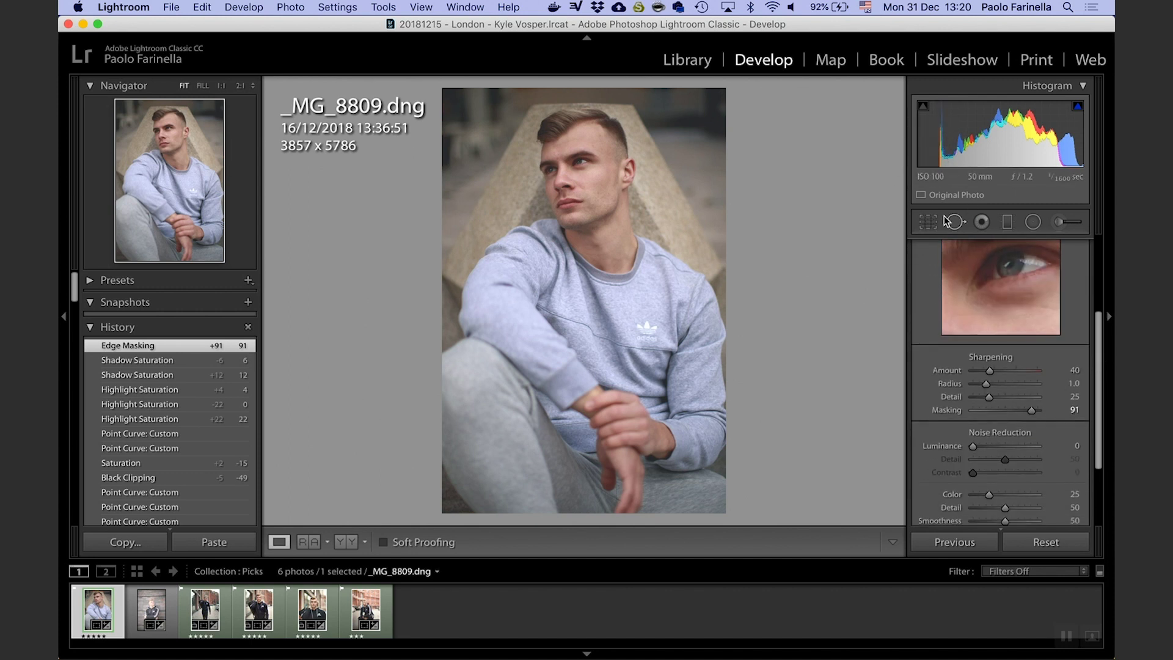
pyautogui.click(511, 145)
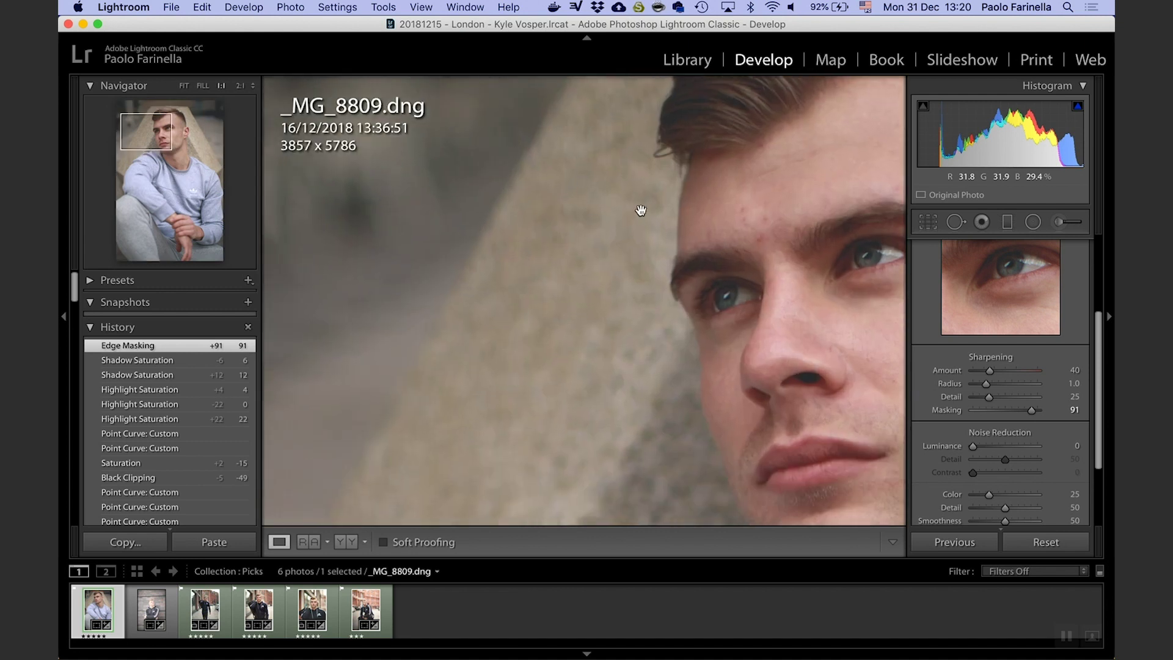
pyautogui.moveTo(639, 209); pyautogui.dragTo(383, 335)
pyautogui.moveTo(721, 280); pyautogui.dragTo(450, 348)
pyautogui.moveTo(794, 263); pyautogui.dragTo(548, 265)
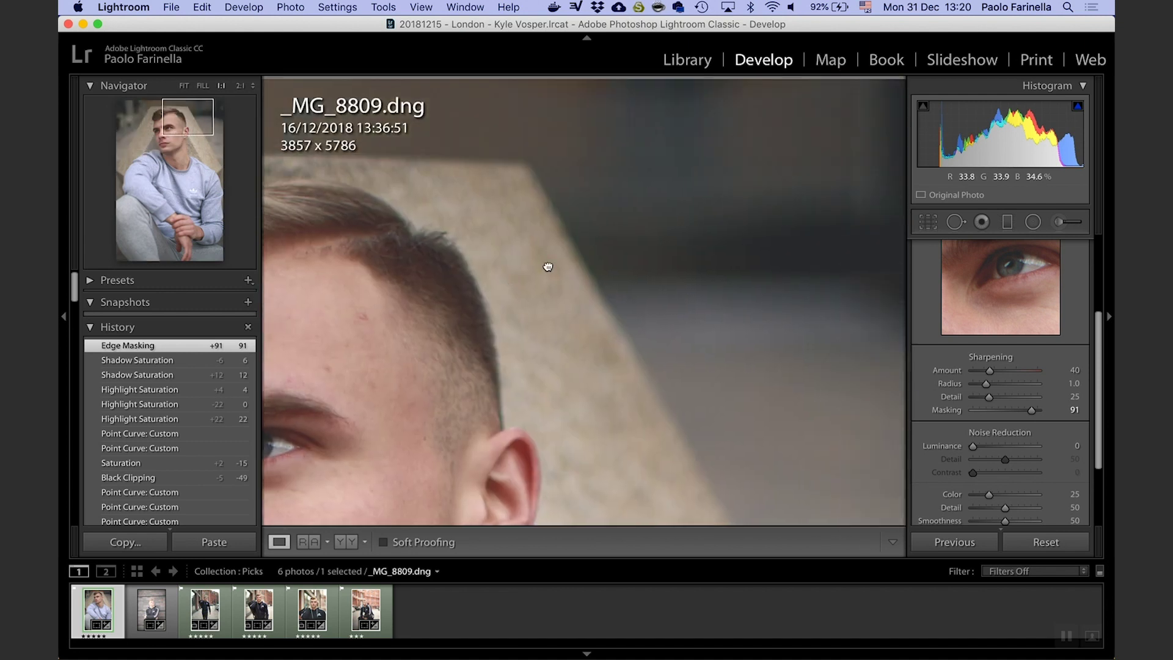
pyautogui.moveTo(709, 352); pyautogui.dragTo(676, 207)
pyautogui.moveTo(672, 357); pyautogui.dragTo(703, 191)
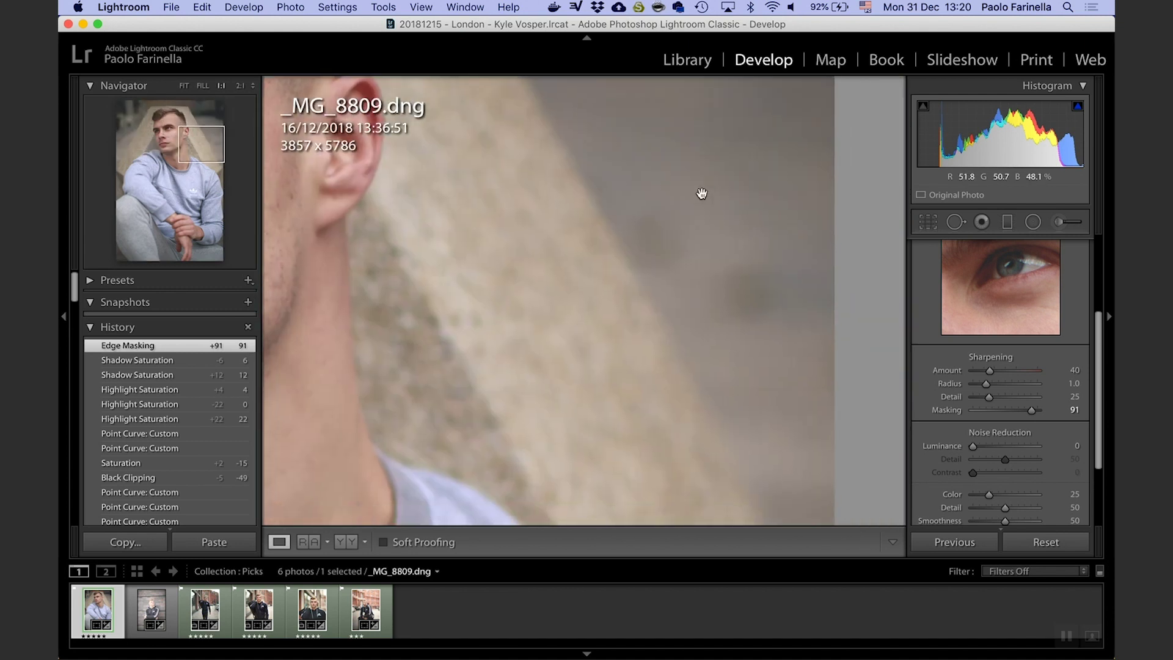
pyautogui.moveTo(586, 358); pyautogui.dragTo(736, 186)
pyautogui.moveTo(497, 308); pyautogui.dragTo(699, 204)
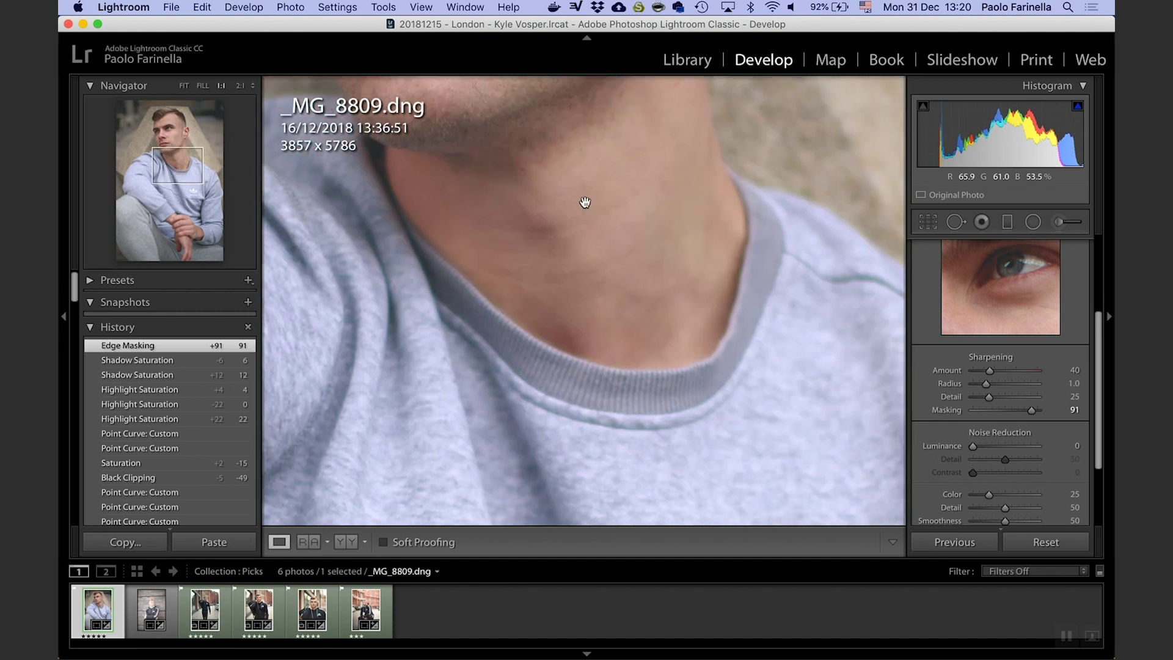
pyautogui.moveTo(587, 202); pyautogui.dragTo(707, 422)
pyautogui.click(639, 240)
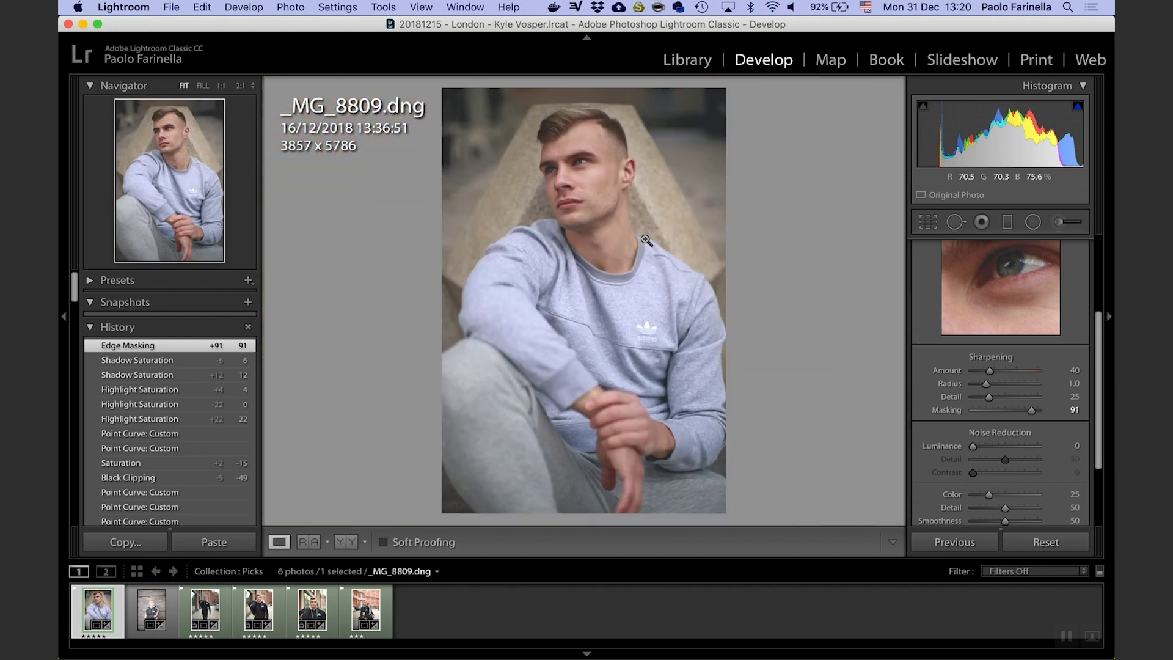
# - Set Luminance noise reduction to 10
pyautogui.moveTo(1103, 356); pyautogui.dragTo(1100, 375)
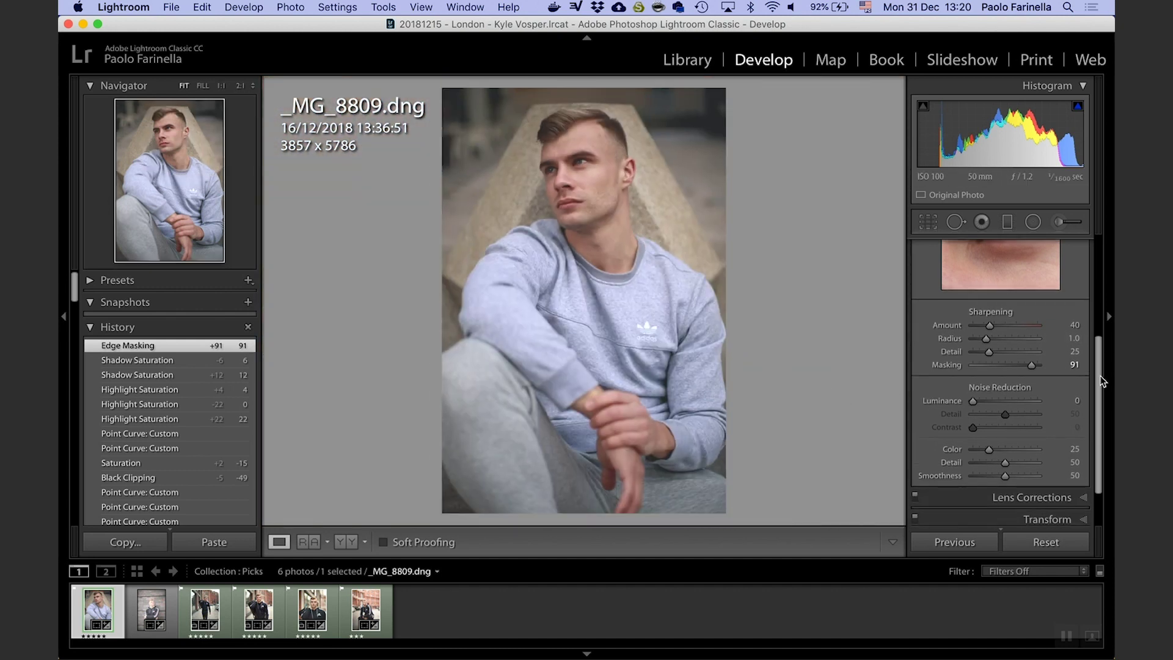
pyautogui.moveTo(974, 405); pyautogui.dragTo(980, 406)
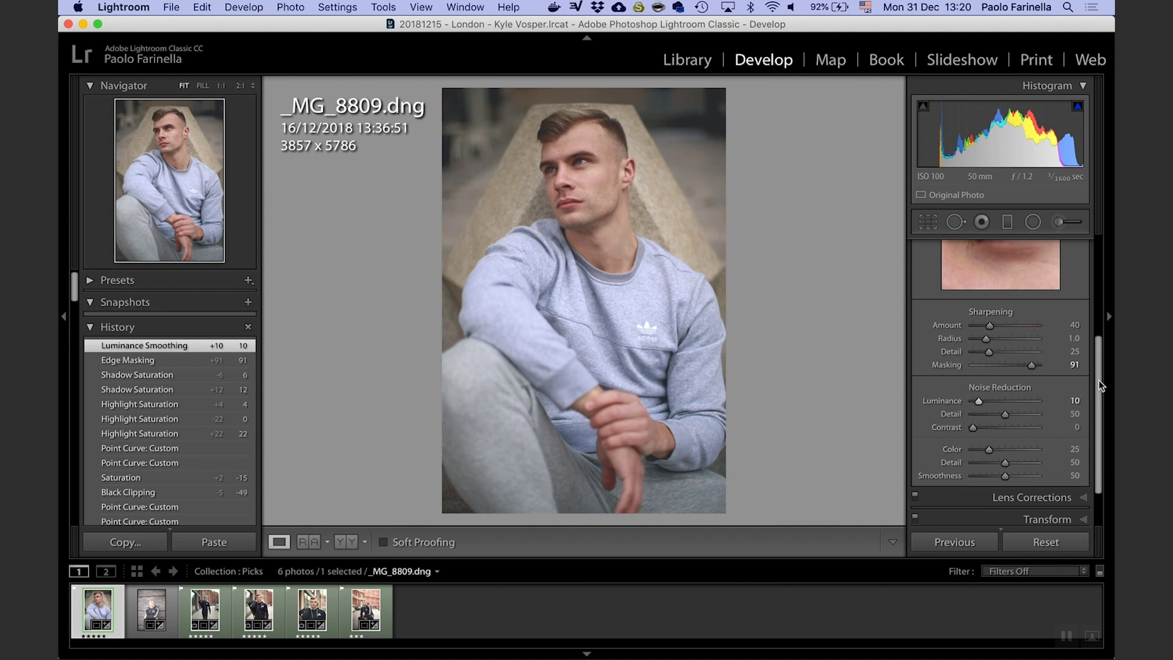
pyautogui.moveTo(1099, 380); pyautogui.dragTo(1098, 433)
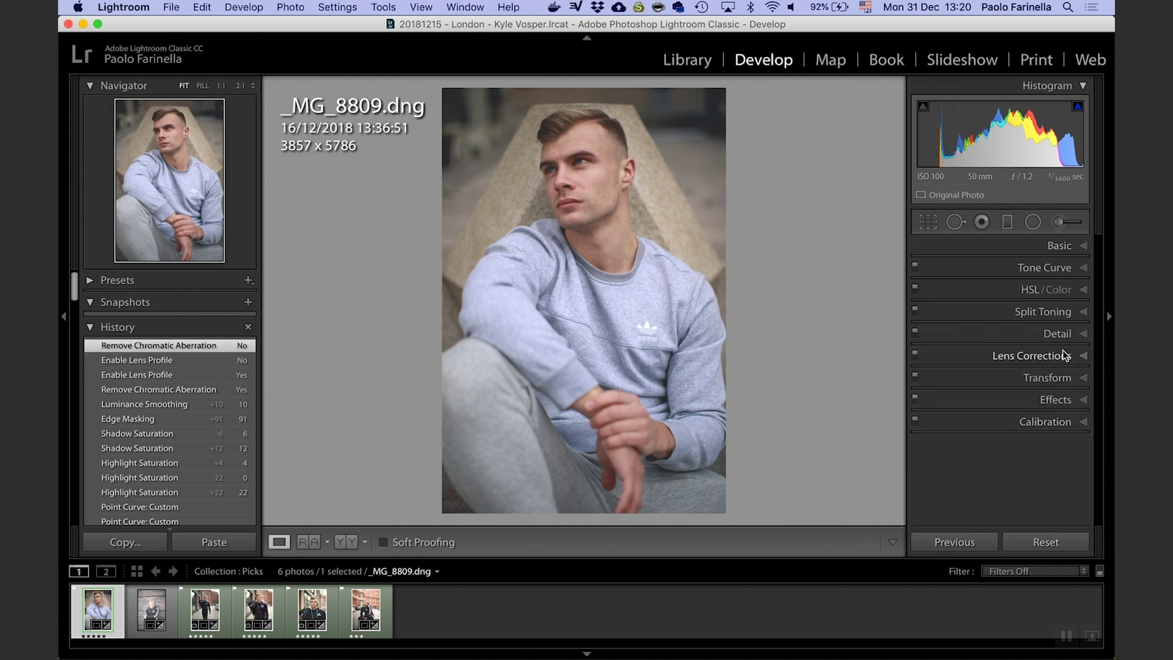
# - Turn on Remove Chromatic Aberration with profile corrections left off, then show the Transform settings
pyautogui.click(1039, 354)
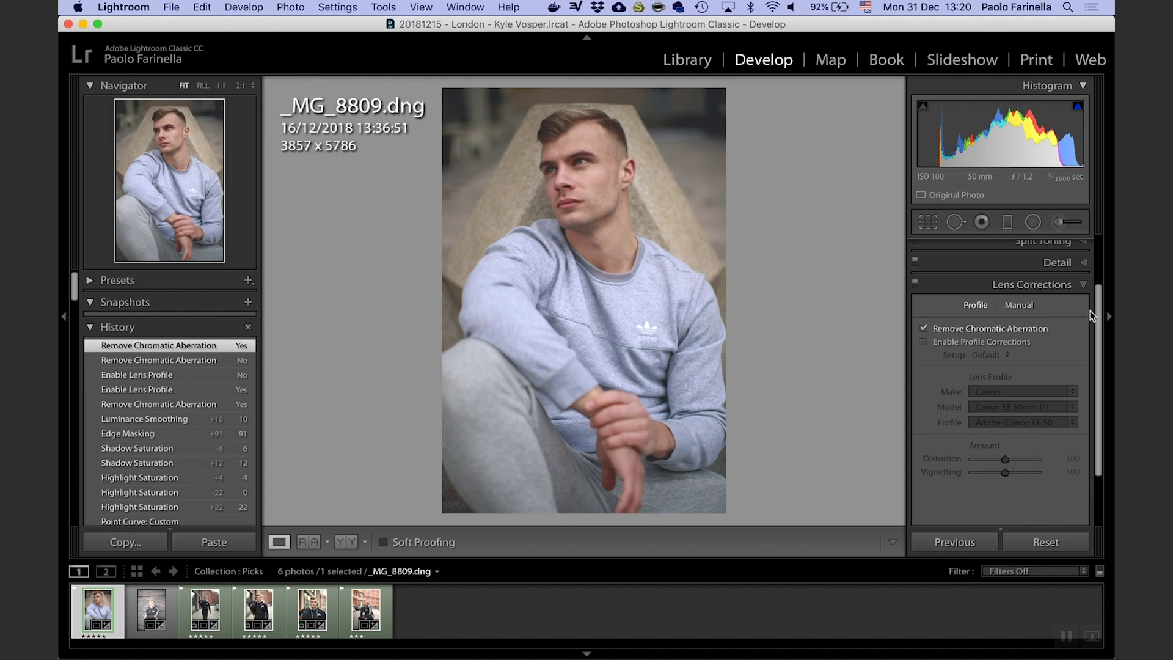
pyautogui.click(1081, 292)
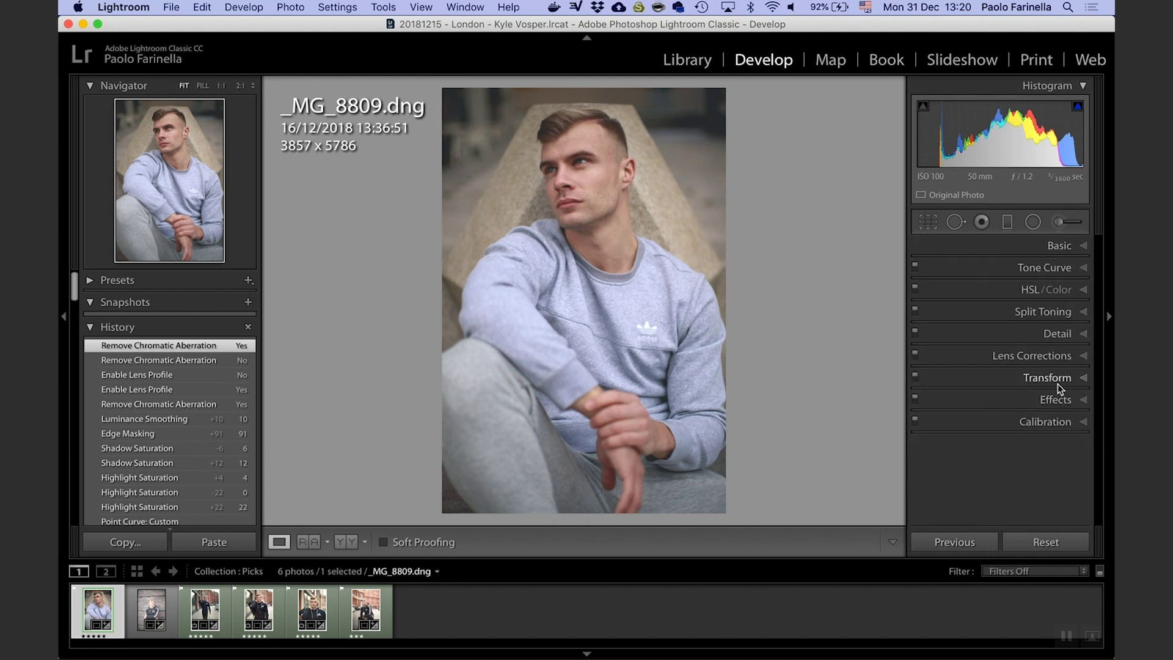
pyautogui.click(1058, 384)
pyautogui.scroll(-5, 1057, 428)
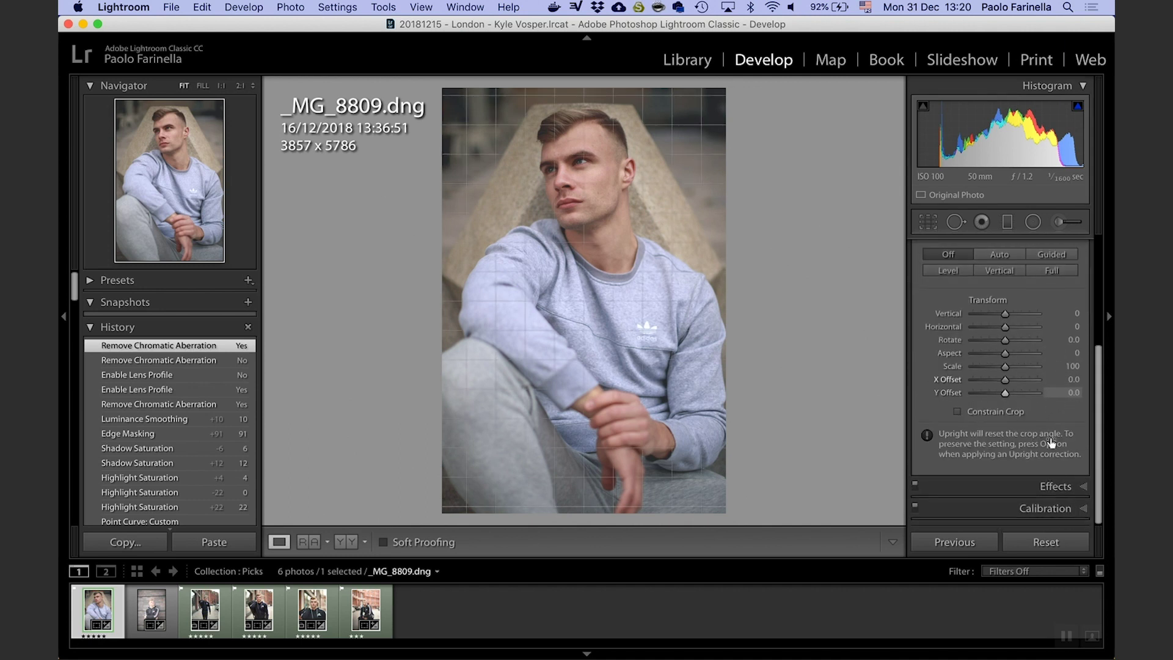
# - Add a barely visible post-crop vignette: Amount -2, Midpoint 37, Roundness -4
pyautogui.click(1055, 487)
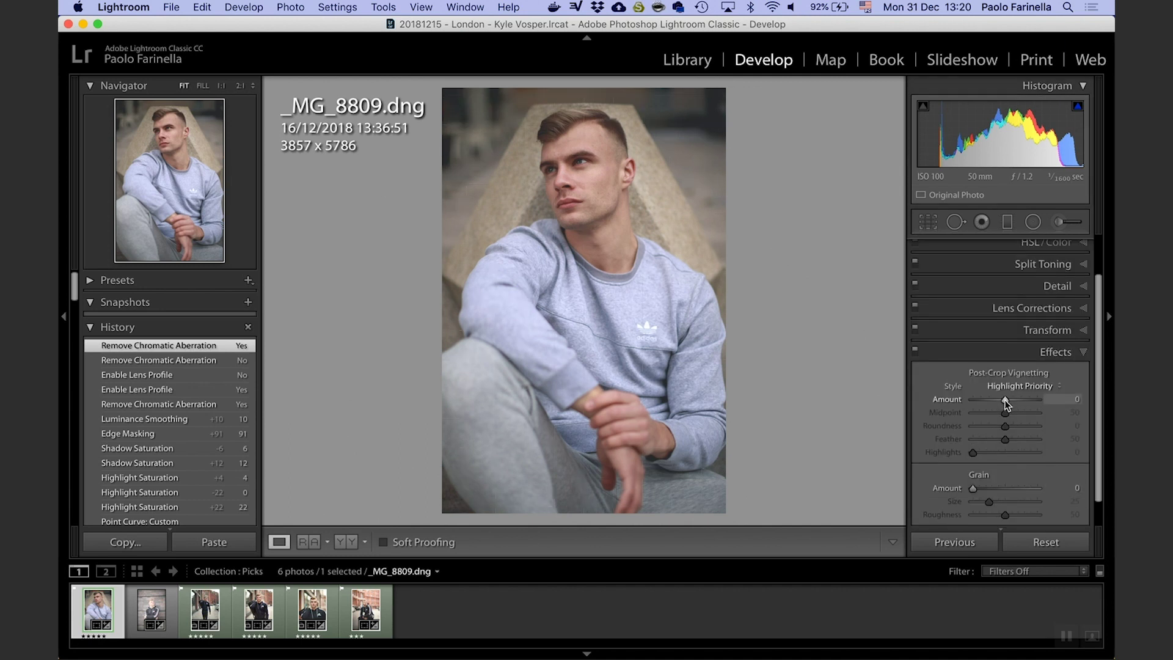
pyautogui.moveTo(1005, 400); pyautogui.dragTo(895, 402)
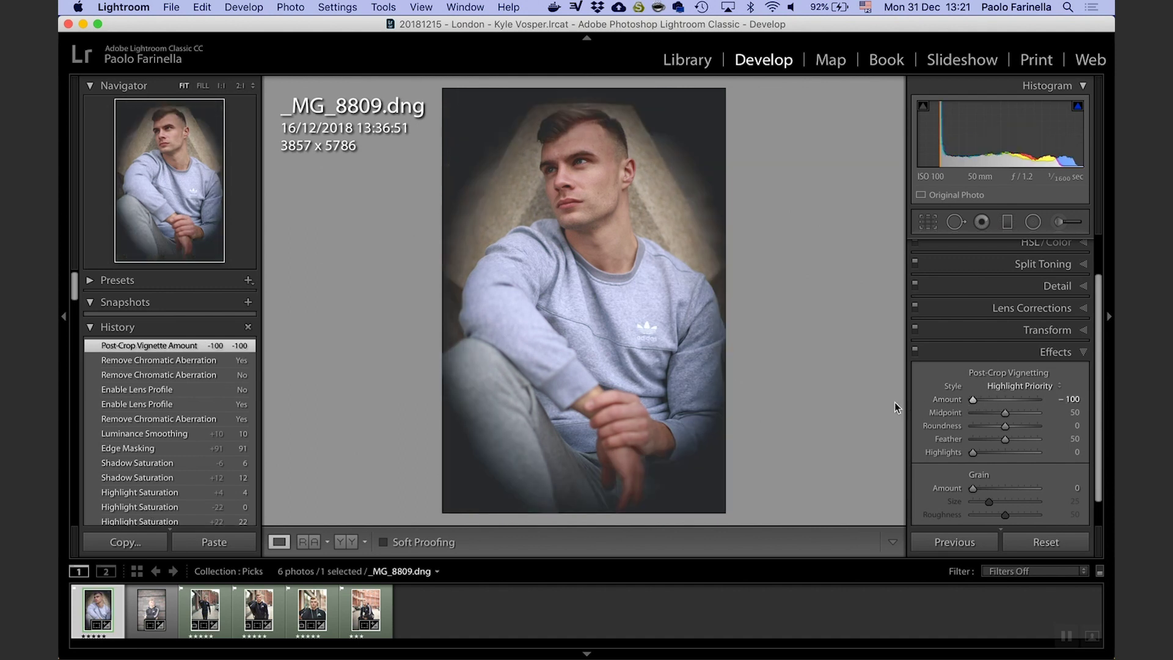
pyautogui.moveTo(1004, 413)
pyautogui.mouseDown()
pyautogui.moveTo(992, 415)
pyautogui.moveTo(1005, 428)
pyautogui.moveTo(1006, 404)
pyautogui.mouseUp()
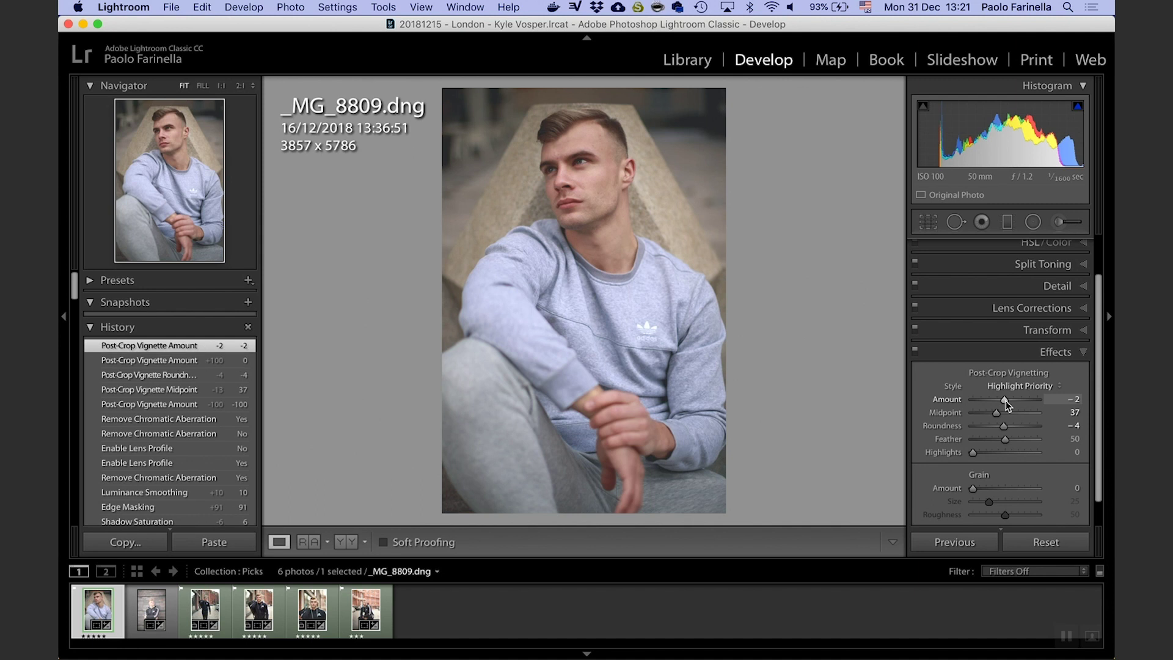
pyautogui.click(1051, 353)
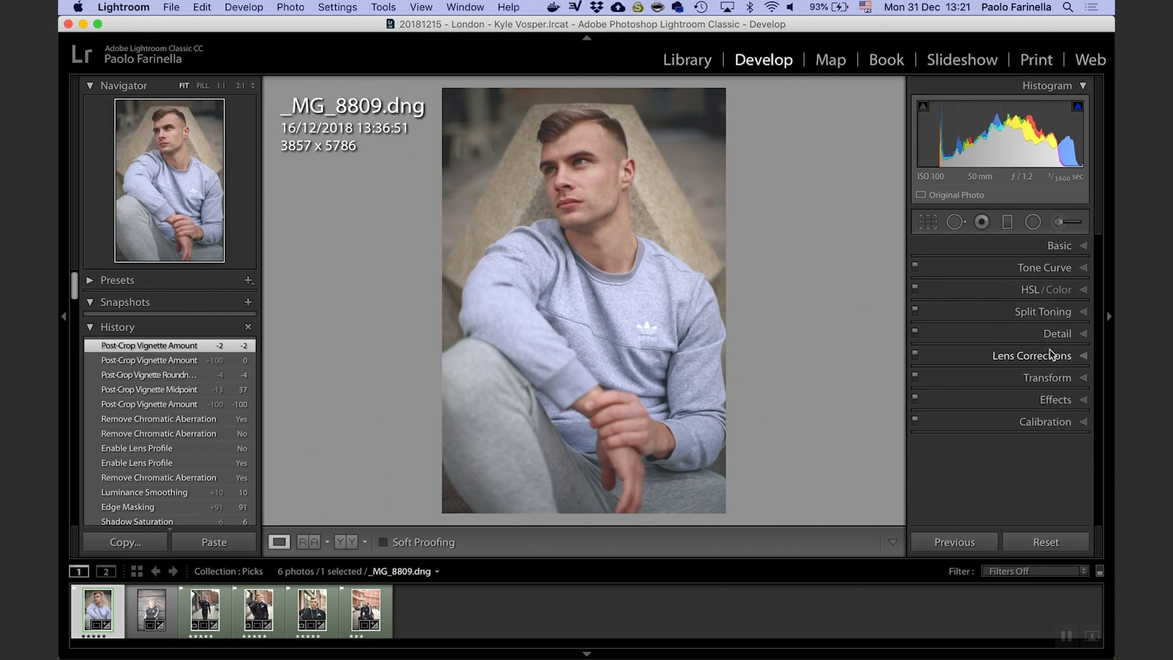
pyautogui.click(1062, 402)
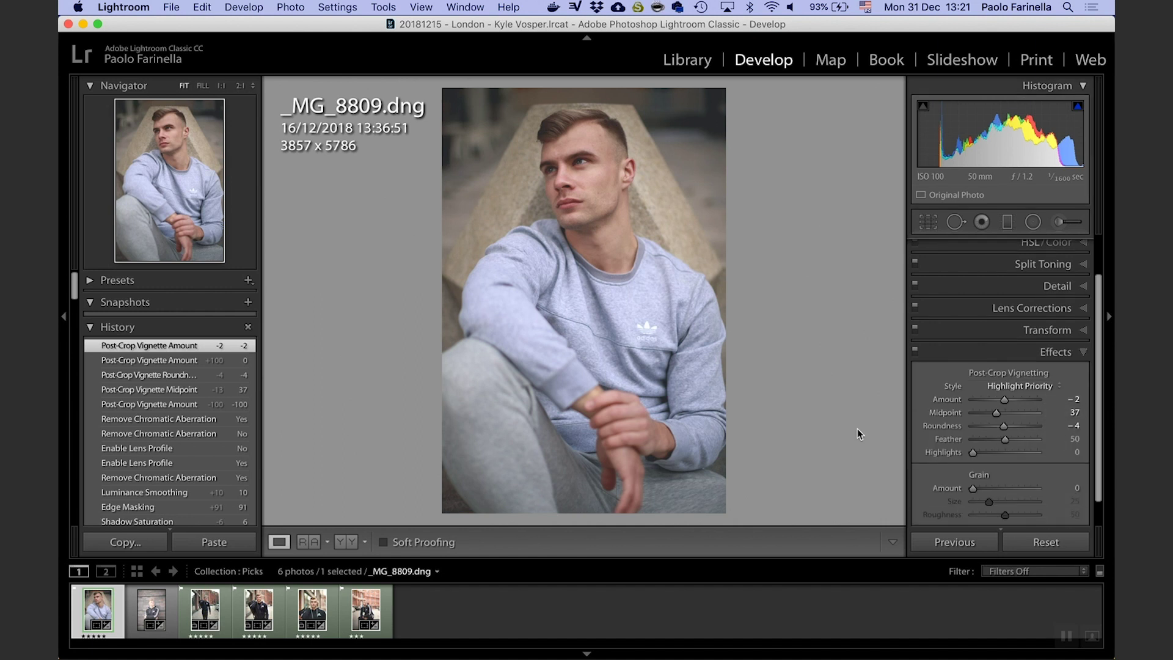
# - At 1:1, experiment with grain, then settle on Amount 15, Size 25, Roughness 50
pyautogui.click(540, 131)
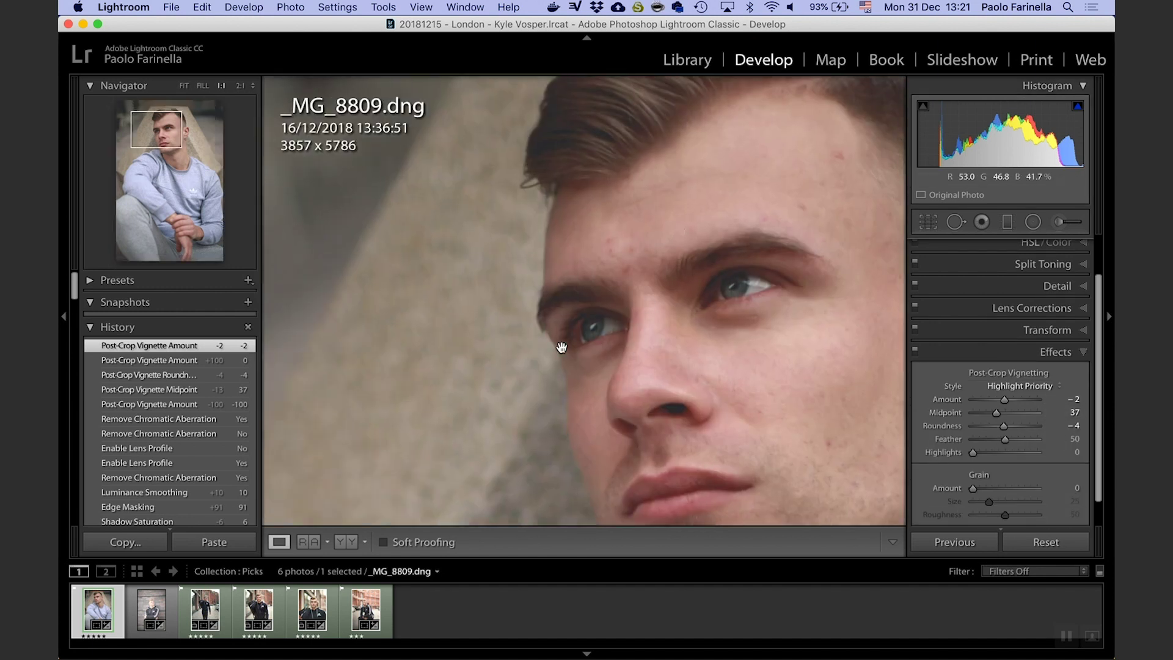
pyautogui.moveTo(561, 348); pyautogui.dragTo(485, 281)
pyautogui.moveTo(662, 354); pyautogui.dragTo(549, 457)
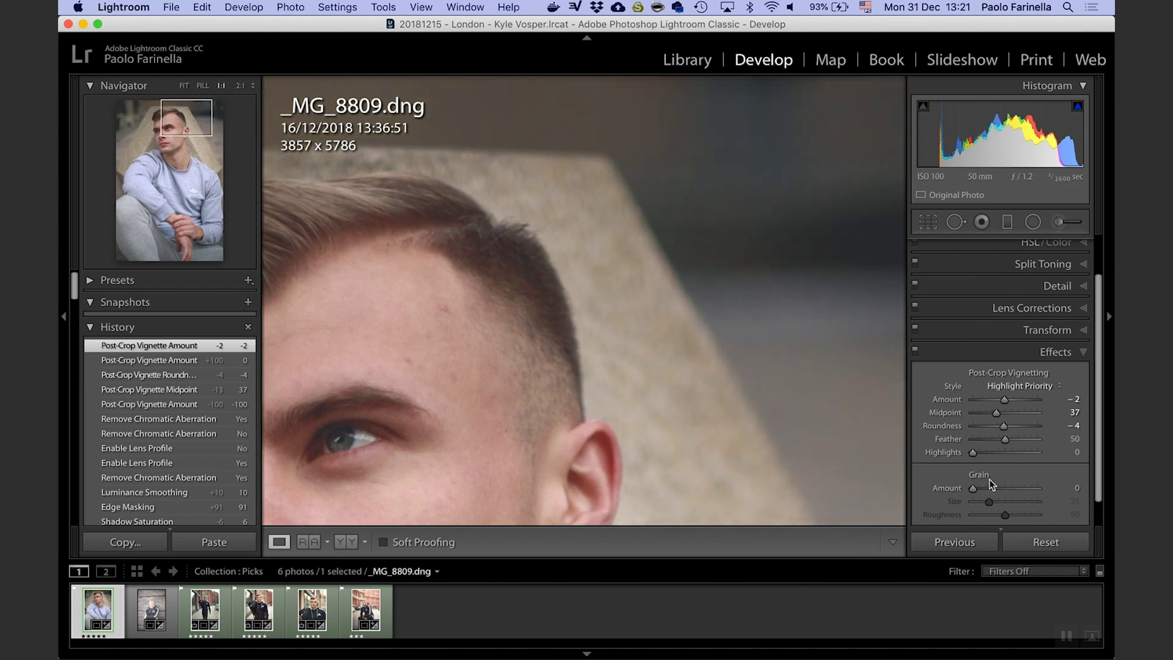
pyautogui.moveTo(974, 493); pyautogui.dragTo(985, 493)
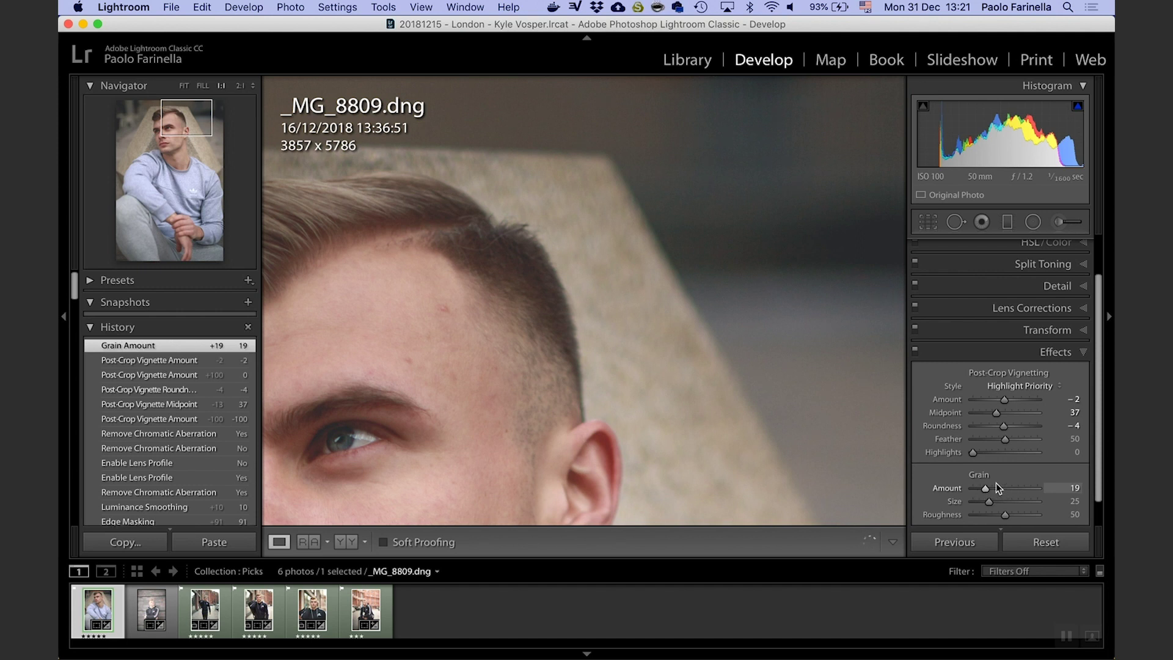
pyautogui.moveTo(986, 491); pyautogui.dragTo(1056, 488)
pyautogui.moveTo(992, 506)
pyautogui.mouseDown()
pyautogui.moveTo(980, 503)
pyautogui.moveTo(1019, 503)
pyautogui.moveTo(972, 516)
pyautogui.moveTo(1084, 515)
pyautogui.moveTo(991, 510)
pyautogui.mouseUp()
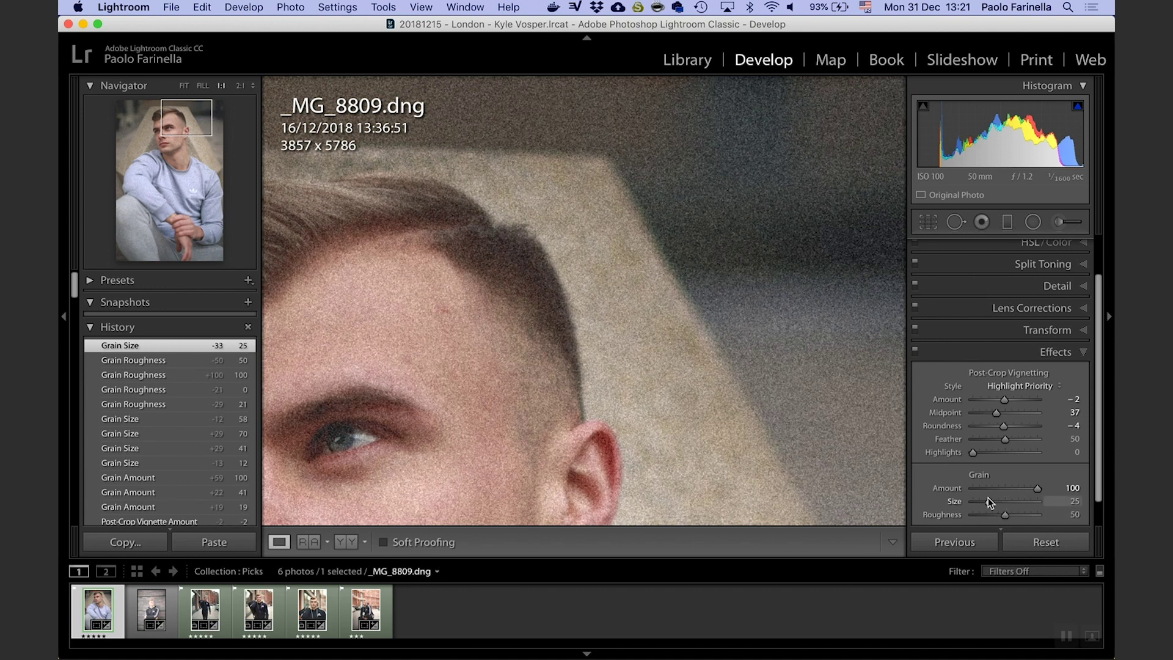
pyautogui.moveTo(1038, 489); pyautogui.dragTo(982, 489)
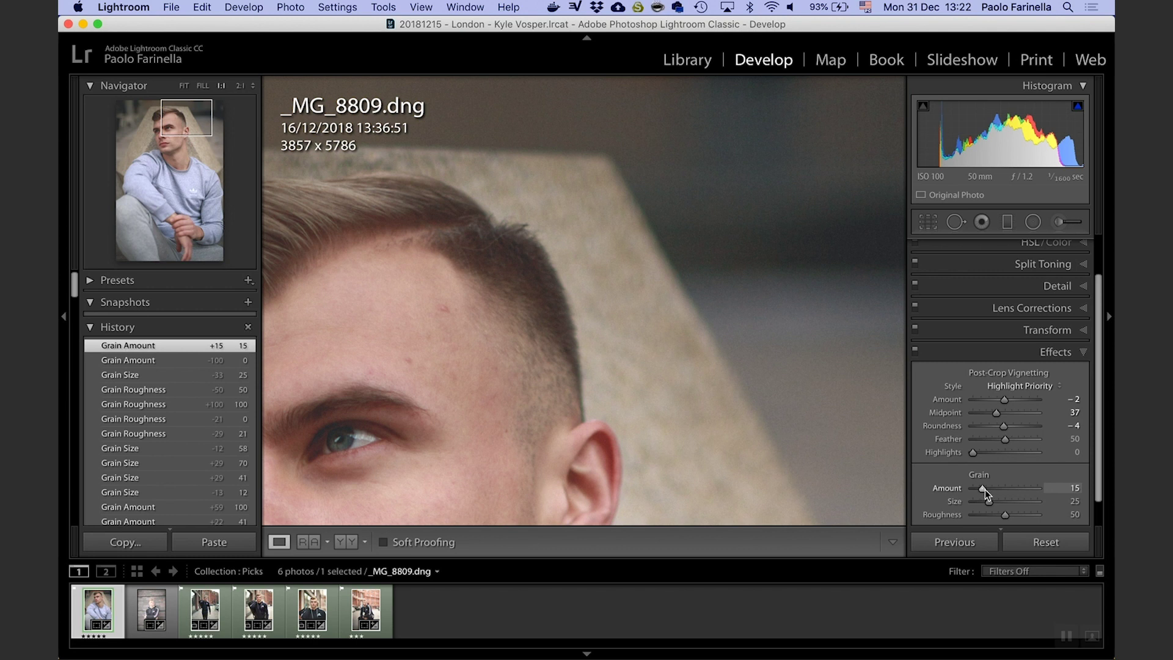
pyautogui.moveTo(985, 489); pyautogui.dragTo(986, 490)
pyautogui.click(1048, 352)
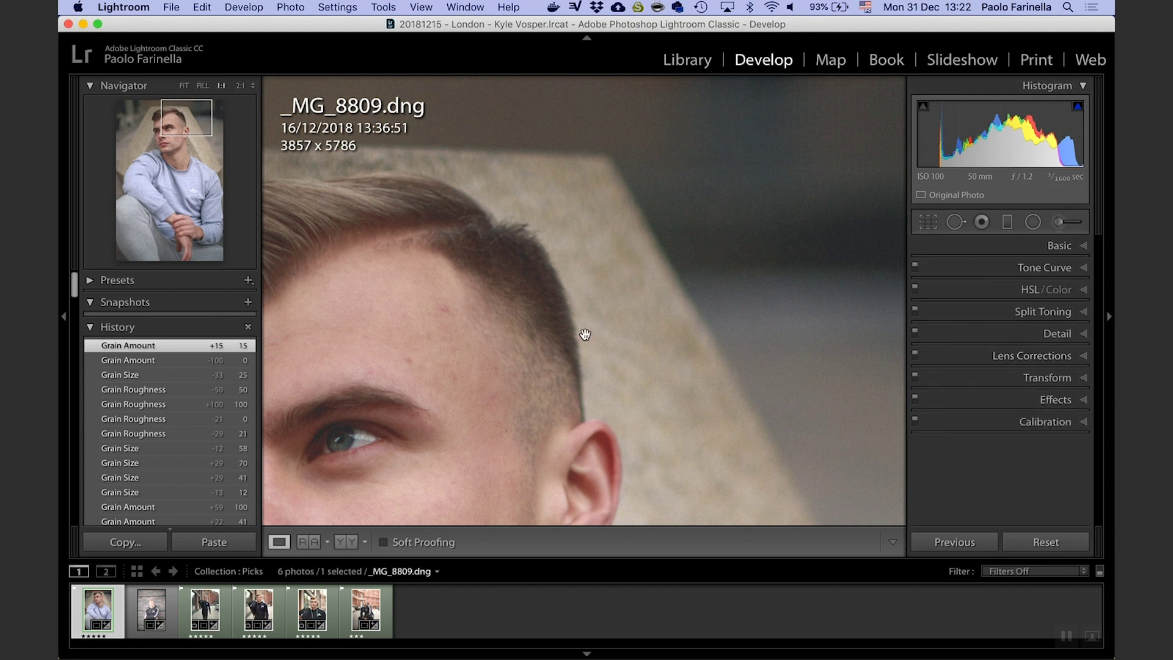
pyautogui.click(611, 325)
# - Reset the photo, paste the copied develop settings, and toggle Before/After to compare
pyautogui.press('super+shift+r')
pyautogui.press('super+shift+v')
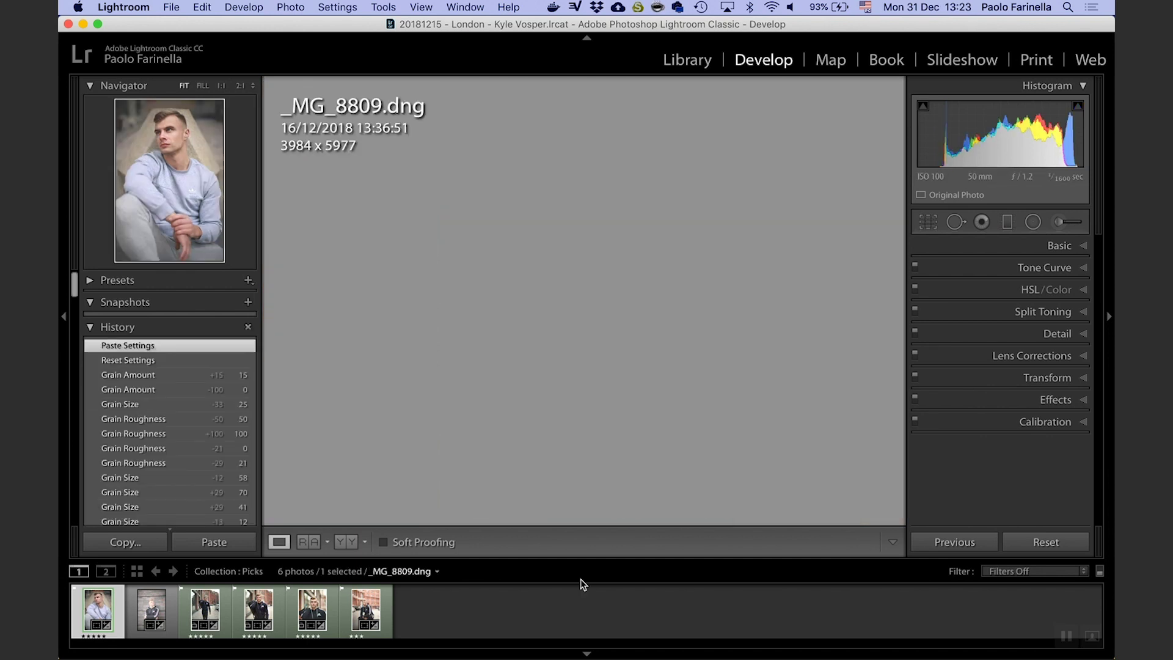
pyautogui.press('\\')
pyautogui.press('\\')
pyautogui.press('\\')
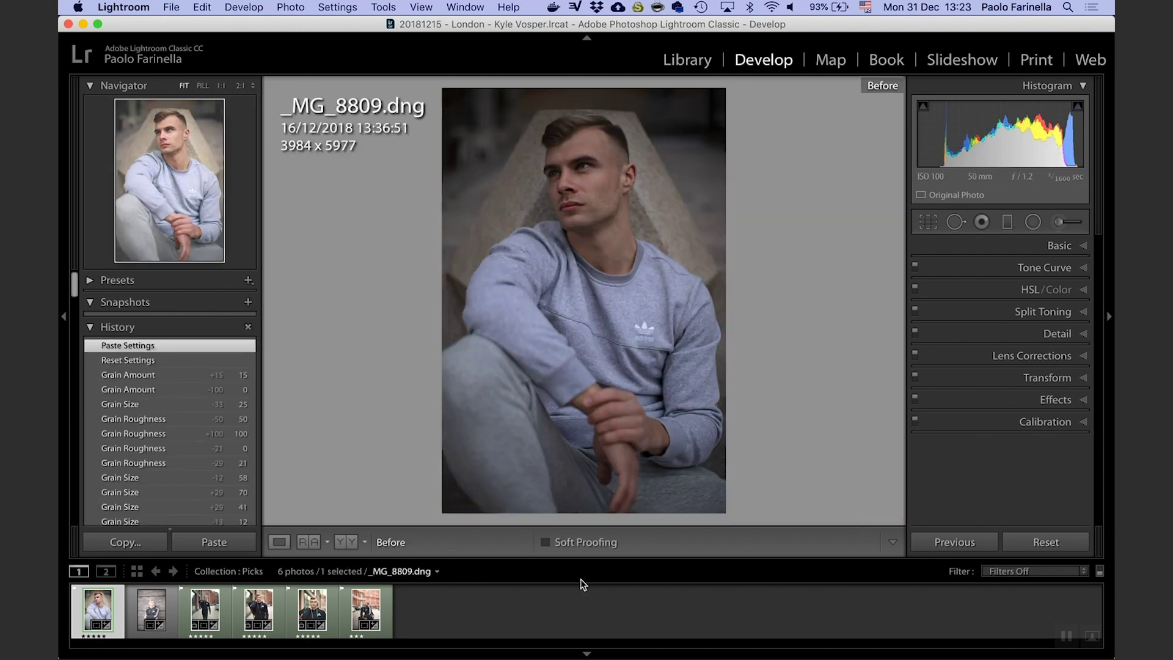
pyautogui.press('\\')
pyautogui.press('\\')
pyautogui.press('\\')
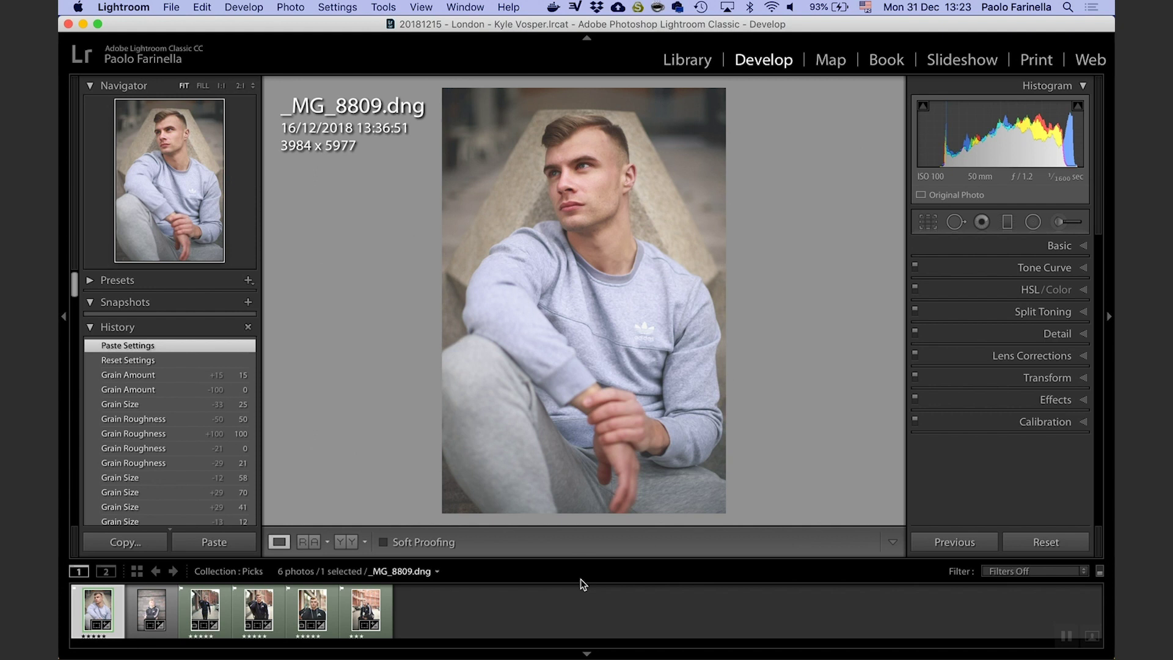
pyautogui.press('\\')
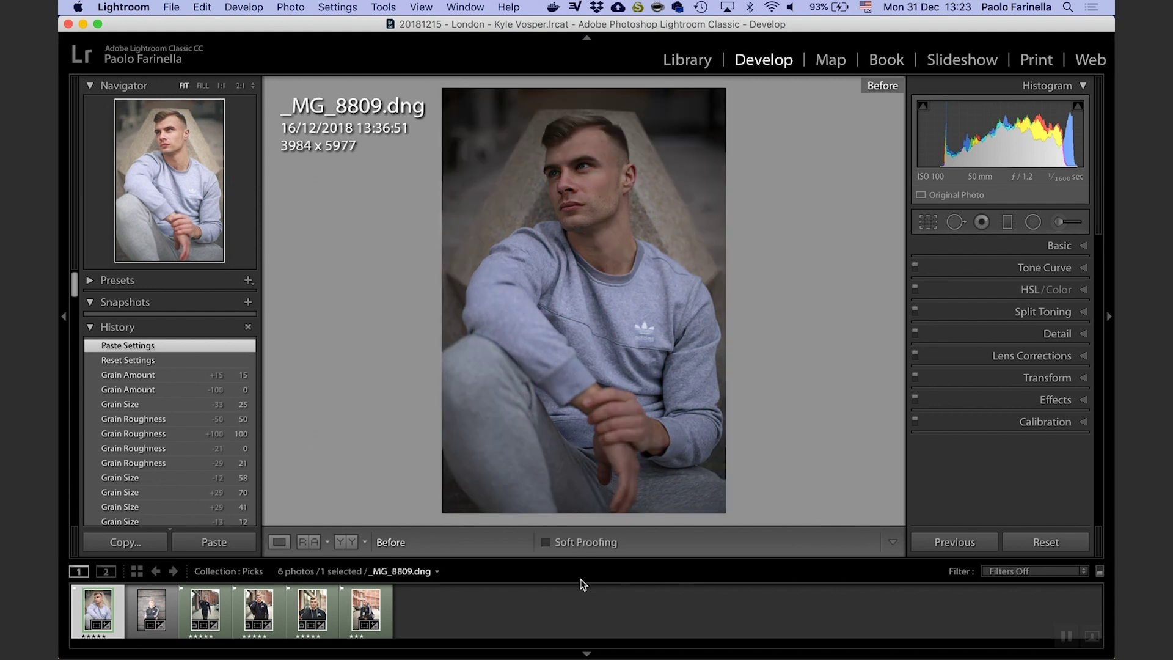
pyautogui.press('\\')
pyautogui.press('\\')
pyautogui.press('\\')
pyautogui.press('\\')
pyautogui.press('\\')
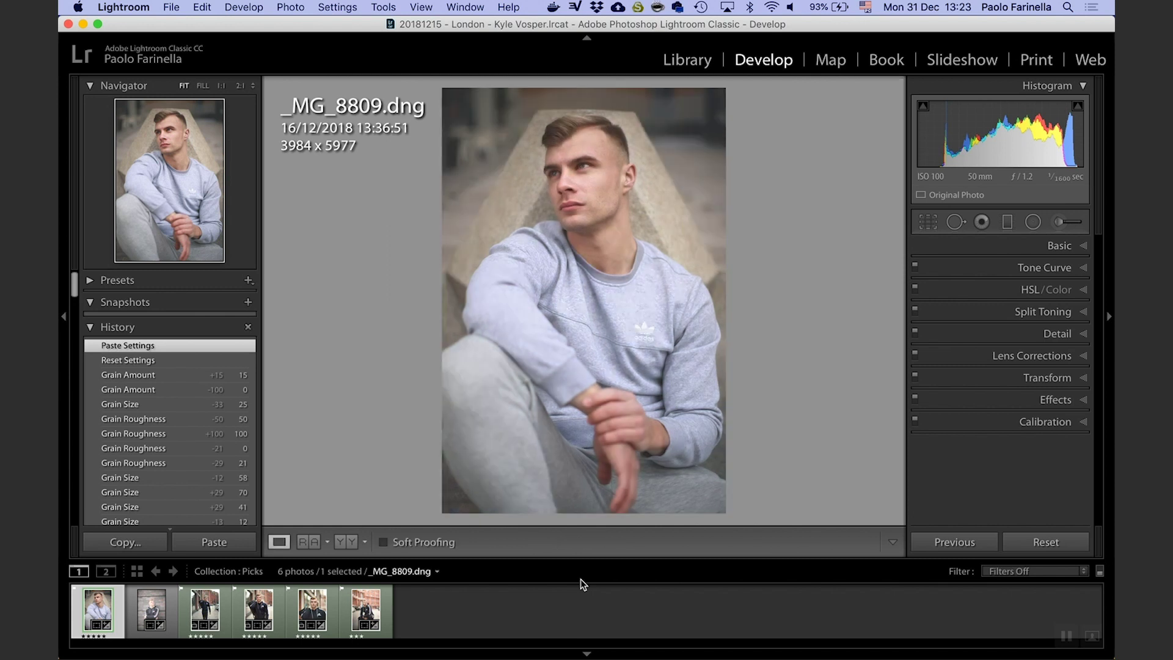
pyautogui.press('\\')
pyautogui.press('\\')
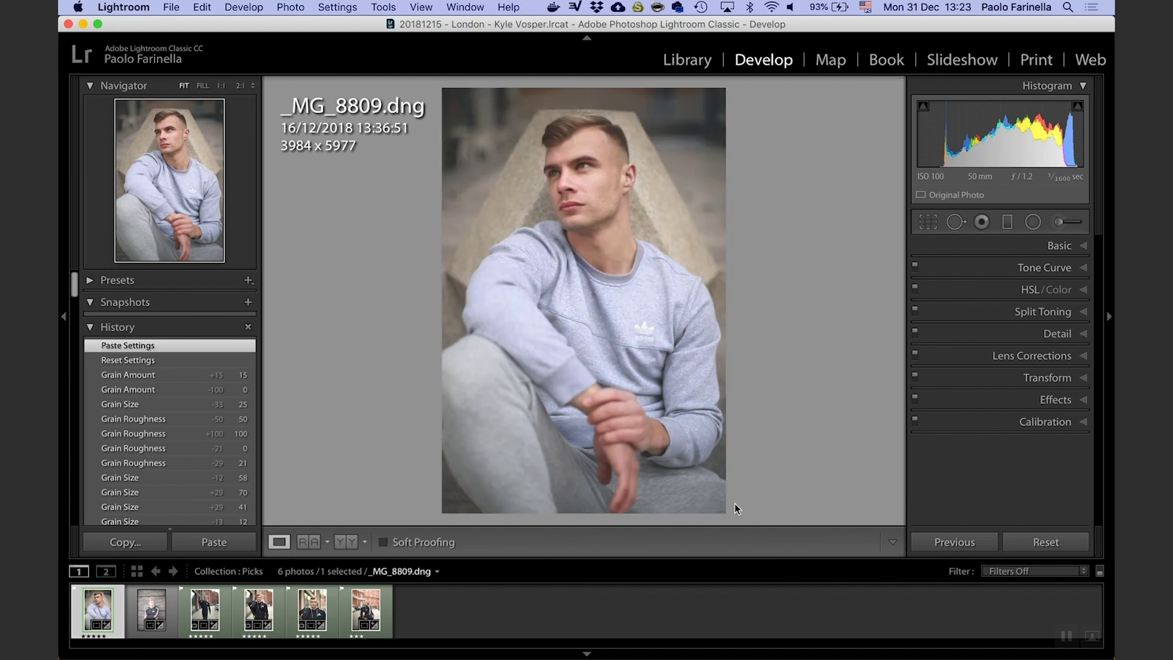